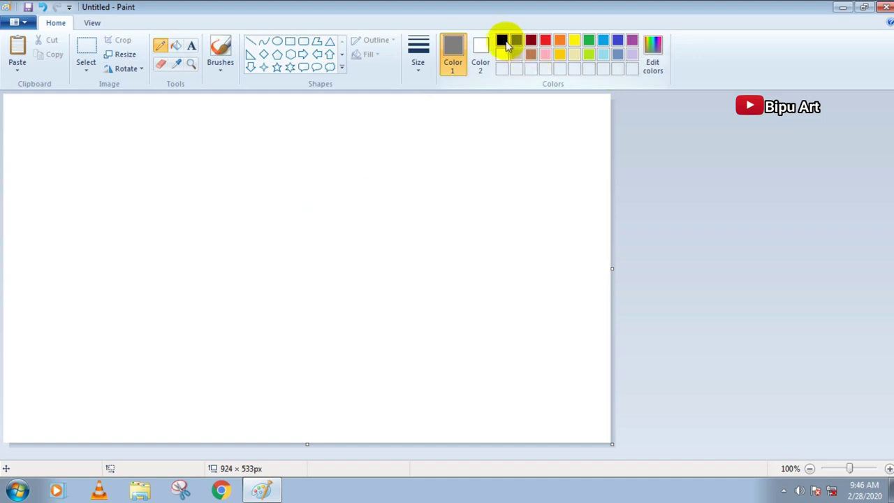
pyautogui.click(515, 54)
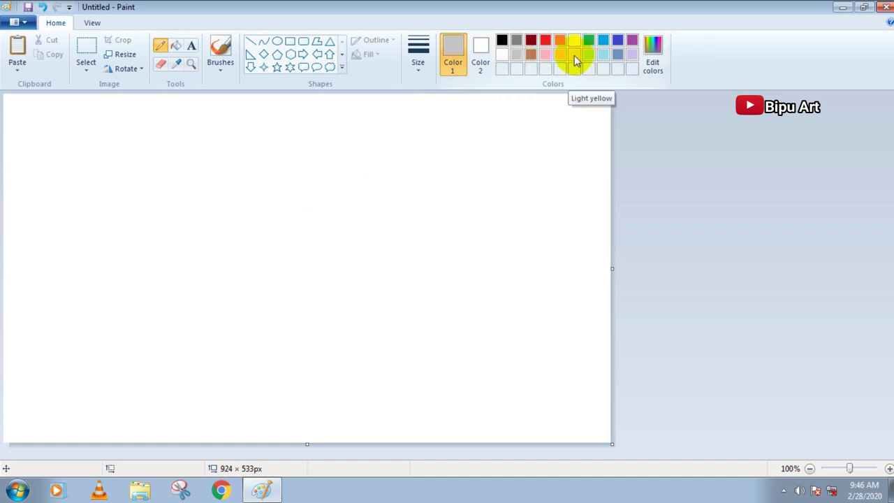
pyautogui.click(633, 54)
pyautogui.moveTo(512, 138); pyautogui.dragTo(528, 148)
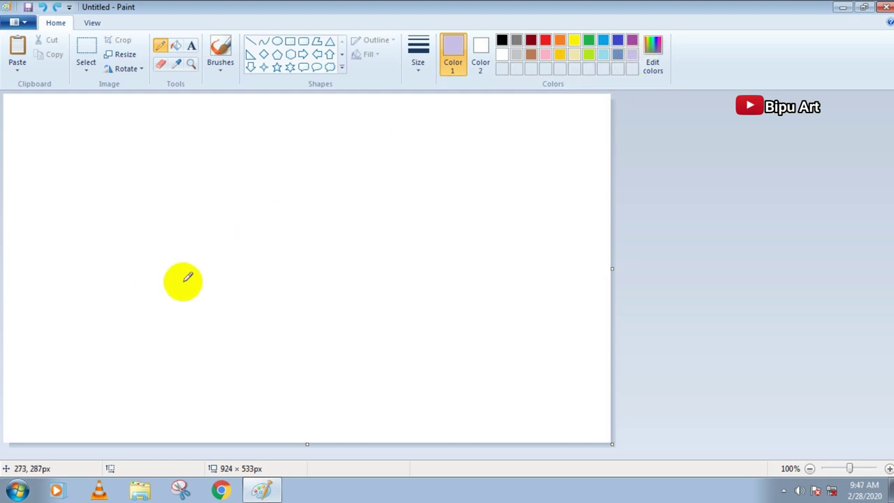
# Sketch a large flower with a slanted stem and a smaller flower beside it in dark red with the Pencil
pyautogui.click(531, 40)
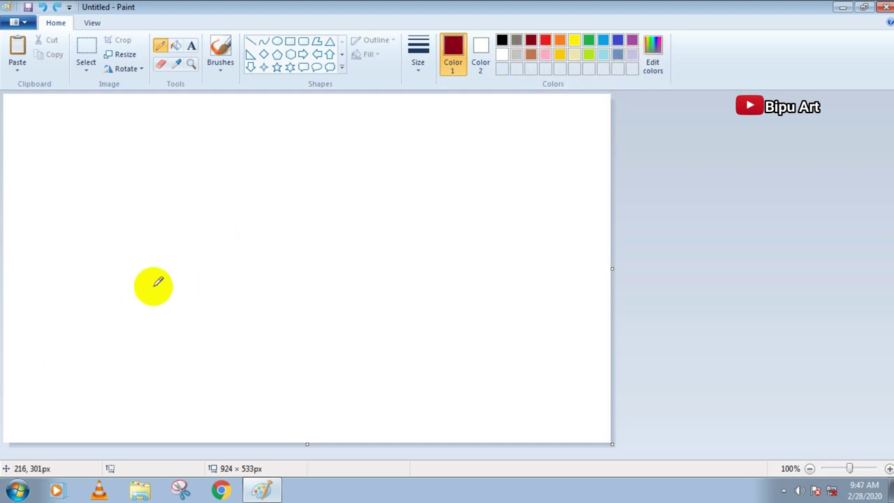
pyautogui.moveTo(186, 283)
pyautogui.mouseDown()
pyautogui.moveTo(134, 315)
pyautogui.moveTo(138, 300)
pyautogui.moveTo(85, 311)
pyautogui.moveTo(82, 352)
pyautogui.moveTo(119, 346)
pyautogui.moveTo(146, 305)
pyautogui.moveTo(127, 329)
pyautogui.moveTo(135, 357)
pyautogui.moveTo(176, 353)
pyautogui.moveTo(210, 326)
pyautogui.moveTo(183, 293)
pyautogui.mouseUp()
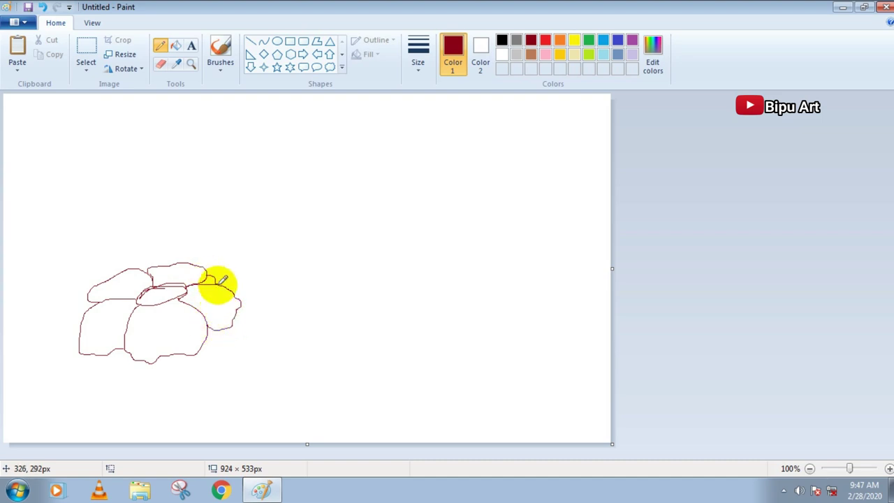
pyautogui.moveTo(175, 357); pyautogui.dragTo(195, 423)
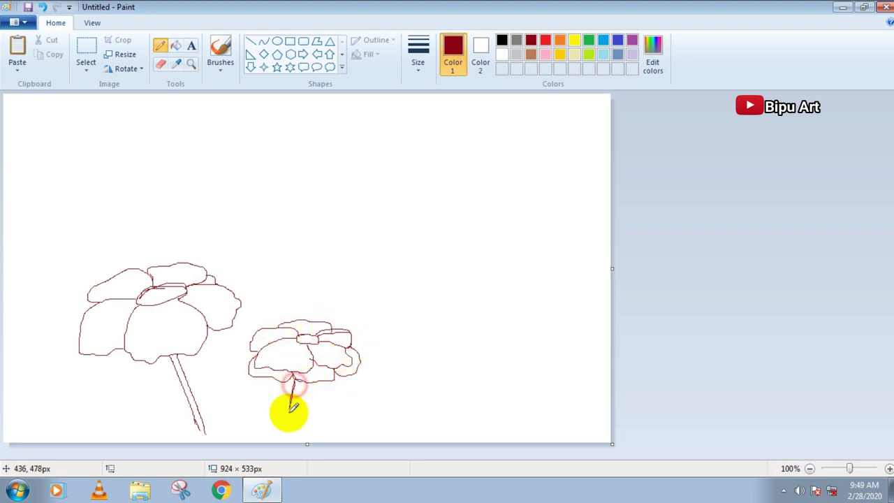
# Sketch a second upright stem behind the large flower and curved leaves around both flowers with the Pencil
pyautogui.moveTo(210, 426)
pyautogui.mouseDown()
pyautogui.moveTo(215, 330)
pyautogui.moveTo(229, 327)
pyautogui.moveTo(218, 427)
pyautogui.mouseUp()
pyautogui.moveTo(227, 285)
pyautogui.mouseDown()
pyautogui.moveTo(299, 249)
pyautogui.moveTo(234, 287)
pyautogui.mouseUp()
pyautogui.moveTo(157, 388)
pyautogui.mouseDown()
pyautogui.moveTo(81, 395)
pyautogui.moveTo(150, 427)
pyautogui.moveTo(32, 392)
pyautogui.moveTo(80, 375)
pyautogui.mouseUp()
pyautogui.moveTo(320, 416)
pyautogui.mouseDown()
pyautogui.moveTo(371, 387)
pyautogui.moveTo(332, 421)
pyautogui.mouseUp()
# Copy the large flower with its stem and leaves and place the pasted copy in the empty area on the right of the canvas
pyautogui.click(86, 50)
pyautogui.moveTo(43, 234); pyautogui.dragTo(244, 415)
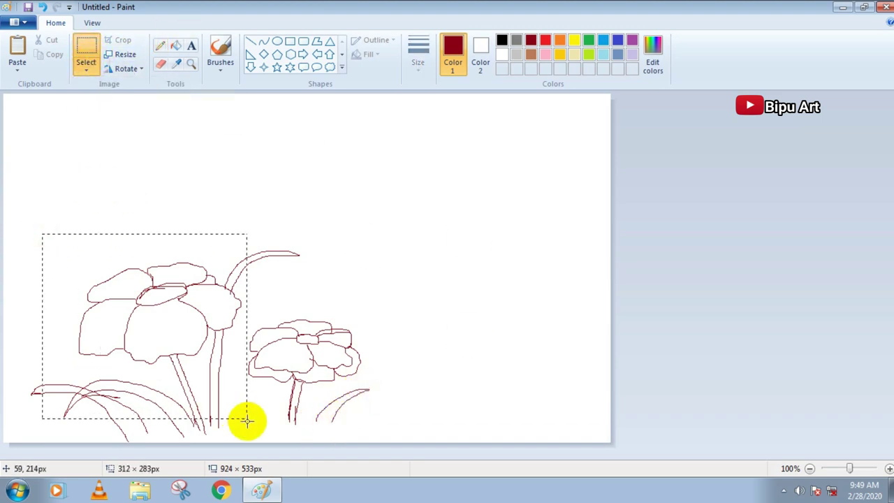
pyautogui.rightClick(180, 313)
pyautogui.click(210, 336)
pyautogui.rightClick(390, 202)
pyautogui.click(420, 240)
pyautogui.moveTo(126, 197); pyautogui.dragTo(449, 255)
# Flip the pasted flower horizontally and enlarge it beside the small flower, erasing stray lines around it
pyautogui.rightClick(442, 247)
pyautogui.moveTo(502, 364)
pyautogui.click(559, 422)
pyautogui.moveTo(440, 352); pyautogui.dragTo(489, 405)
pyautogui.moveTo(377, 269); pyautogui.dragTo(338, 269)
pyautogui.moveTo(410, 267)
pyautogui.mouseDown()
pyautogui.moveTo(431, 289)
pyautogui.moveTo(441, 284)
pyautogui.mouseUp()
pyautogui.click(161, 64)
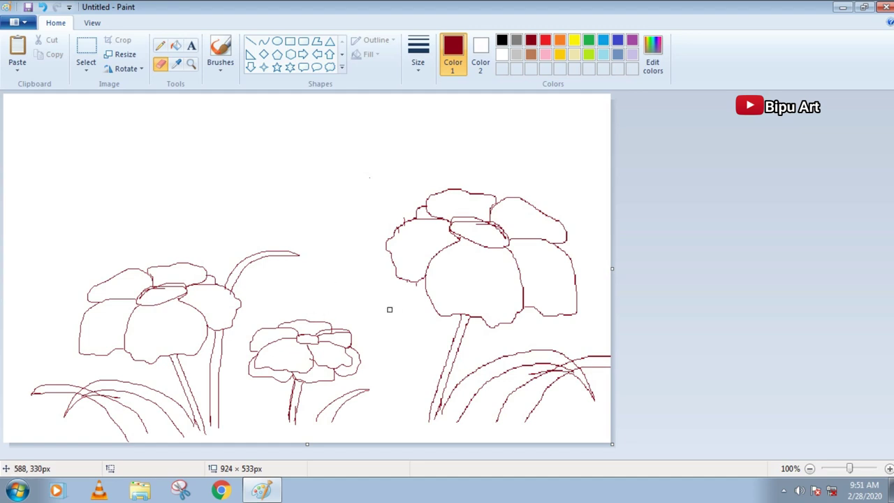
# Sketch a side-view butterfly with two wings, antennae and legs above the left flower with the Pencil
pyautogui.click(160, 45)
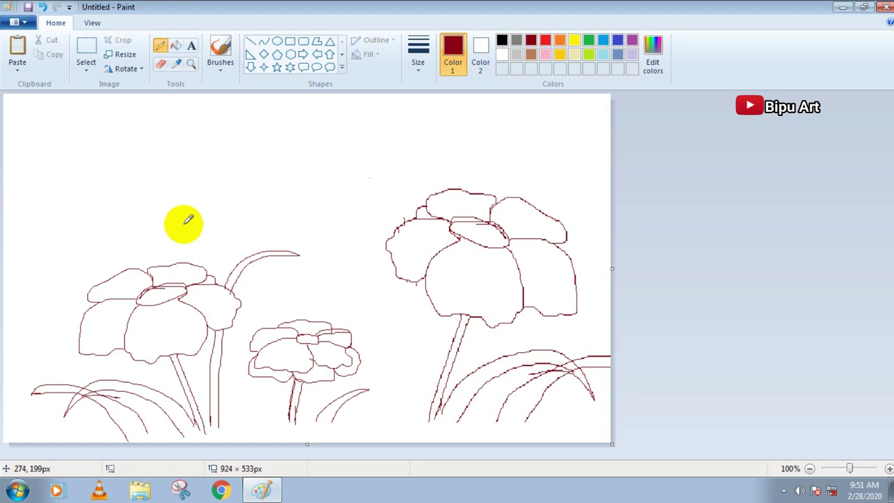
pyautogui.moveTo(203, 255); pyautogui.dragTo(224, 277)
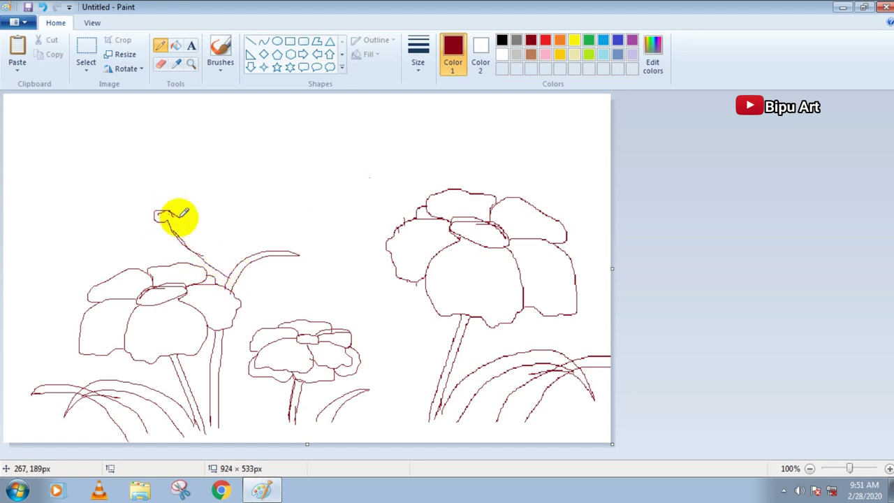
pyautogui.moveTo(180, 210)
pyautogui.mouseDown()
pyautogui.moveTo(236, 187)
pyautogui.moveTo(265, 186)
pyautogui.mouseUp()
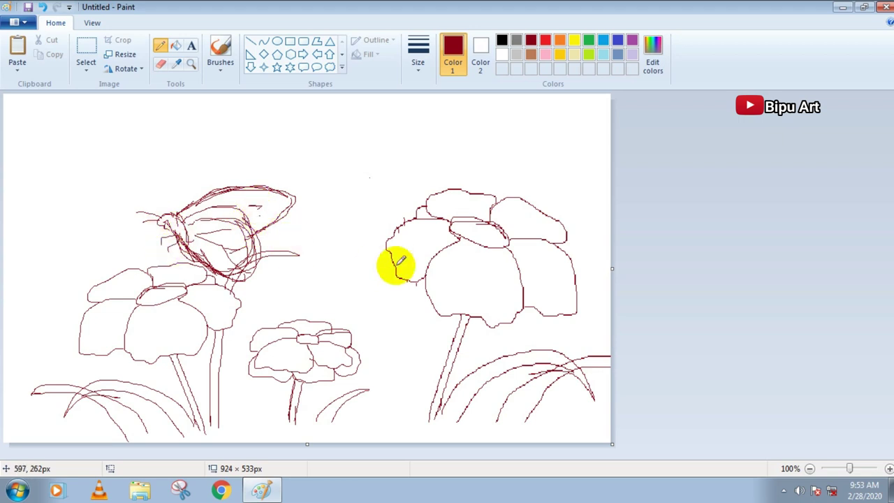
# Trace the left flower's oval centre at 200% zoom with thick black lines, using the Curve tool
pyautogui.click(263, 41)
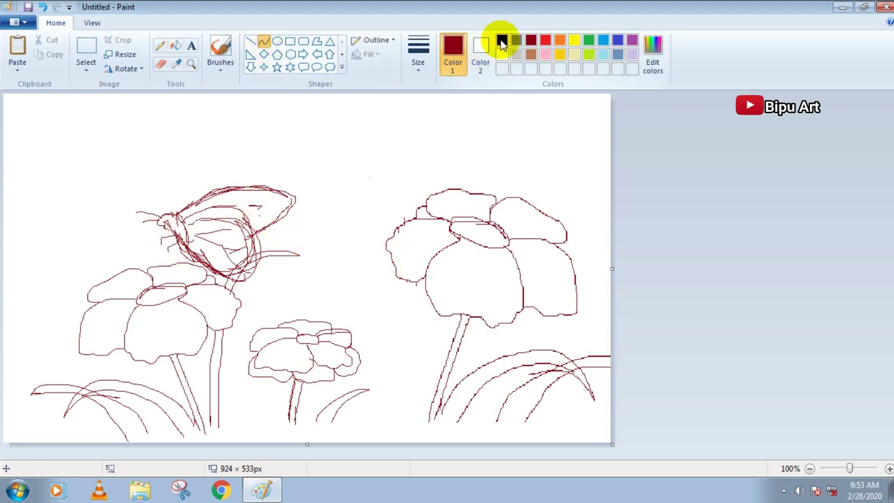
pyautogui.click(418, 52)
pyautogui.click(434, 124)
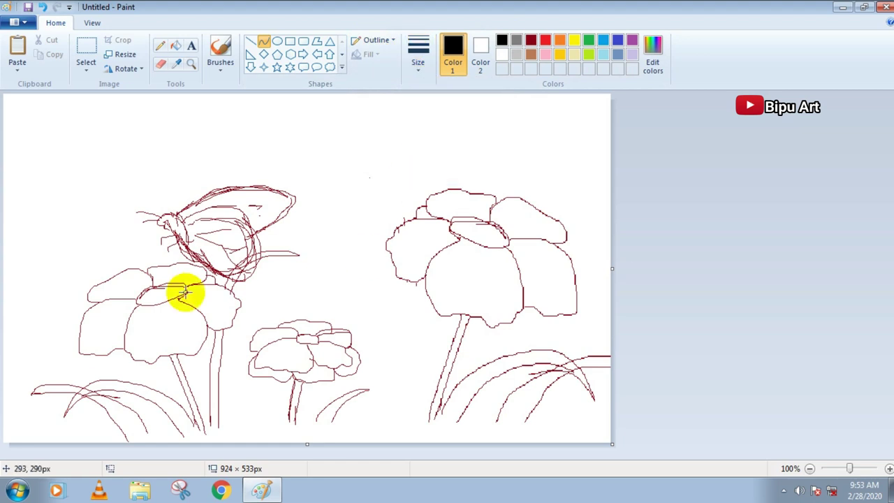
pyautogui.click(856, 469)
pyautogui.scroll(-2, 354, 272)
pyautogui.moveTo(312, 280); pyautogui.dragTo(257, 278)
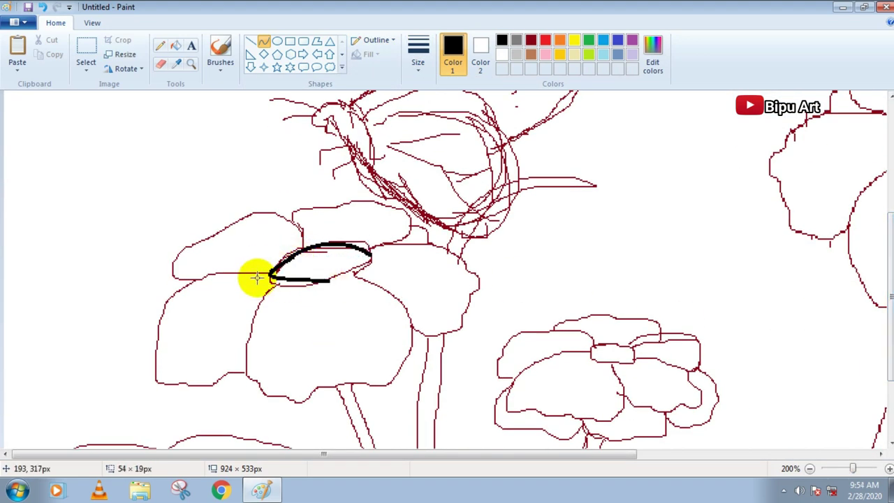
pyautogui.moveTo(369, 260); pyautogui.dragTo(371, 259)
# Trace the left flower's lower-left petal with black curves along its top, outer side and bottom edge
pyautogui.moveTo(157, 382); pyautogui.dragTo(271, 275)
pyautogui.moveTo(167, 298); pyautogui.dragTo(157, 295)
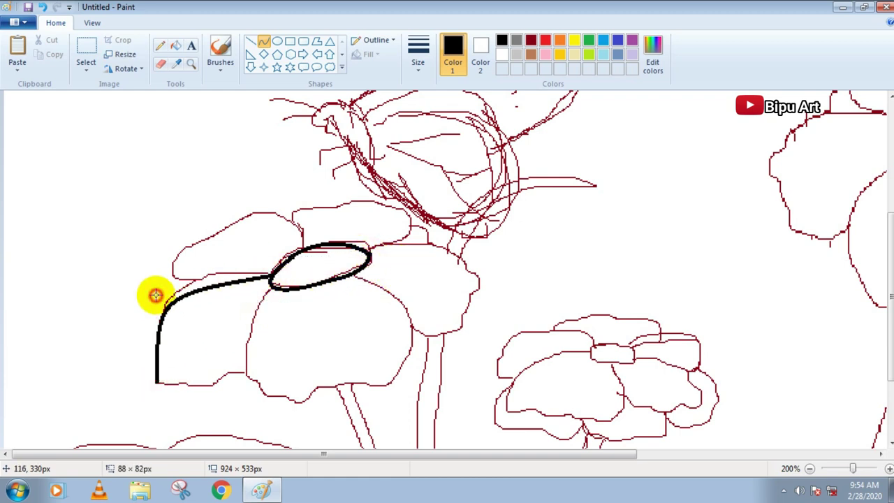
pyautogui.click(172, 266)
pyautogui.click(316, 267)
pyautogui.moveTo(155, 384); pyautogui.dragTo(244, 368)
pyautogui.moveTo(208, 382); pyautogui.dragTo(175, 402)
pyautogui.click(213, 369)
# Trace the left flower's large front petal with black curves, closing the outline around both sides and the bottom
pyautogui.moveTo(277, 289); pyautogui.dragTo(256, 381)
pyautogui.moveTo(251, 343); pyautogui.dragTo(239, 323)
pyautogui.moveTo(238, 368); pyautogui.dragTo(257, 381)
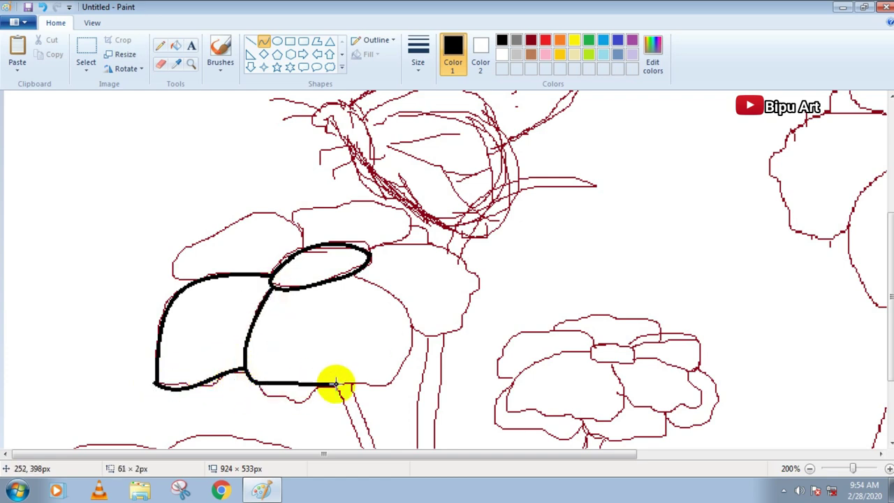
pyautogui.click(347, 336)
pyautogui.moveTo(308, 373); pyautogui.dragTo(413, 329)
pyautogui.moveTo(387, 371); pyautogui.dragTo(384, 388)
pyautogui.moveTo(354, 278)
pyautogui.mouseDown()
pyautogui.moveTo(407, 314)
pyautogui.moveTo(415, 332)
pyautogui.mouseUp()
pyautogui.moveTo(396, 299); pyautogui.dragTo(394, 284)
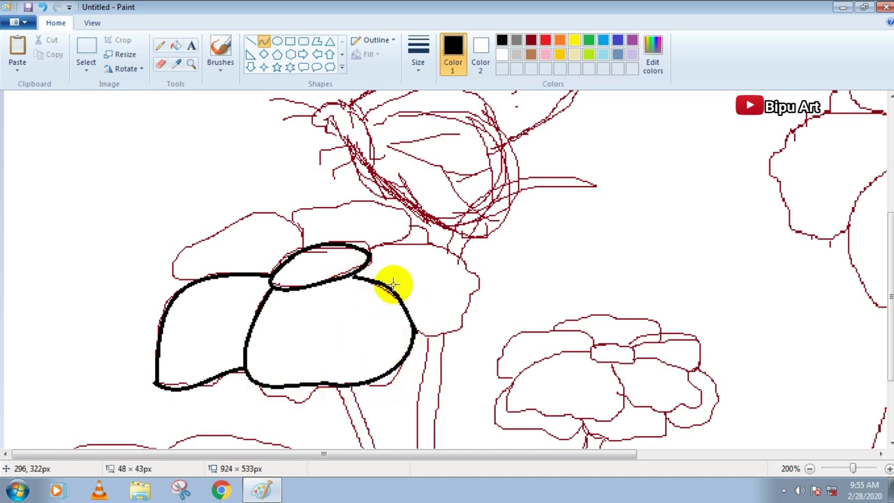
# Trace the left flower's right petal with black curves from the oval centre around to the front petal
pyautogui.moveTo(395, 247); pyautogui.dragTo(479, 276)
pyautogui.moveTo(425, 264); pyautogui.dragTo(411, 236)
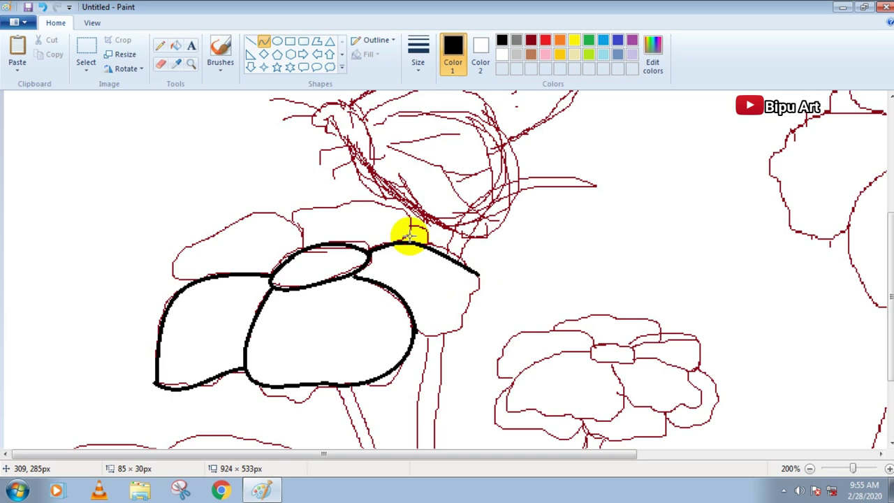
pyautogui.moveTo(426, 333); pyautogui.dragTo(459, 338)
pyautogui.click(459, 339)
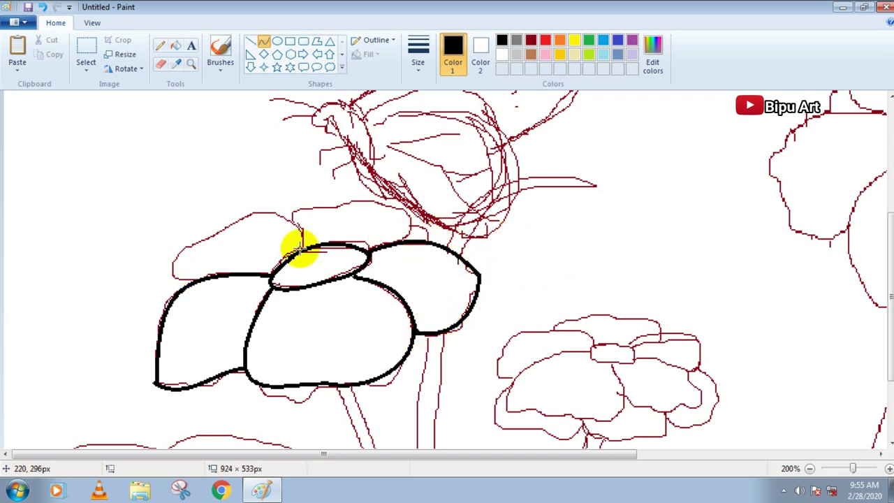
# Trace the left flower's upper-left petal and top back petal with black curves
pyautogui.moveTo(273, 232)
pyautogui.mouseDown()
pyautogui.moveTo(297, 208)
pyautogui.moveTo(302, 220)
pyautogui.moveTo(192, 282)
pyautogui.moveTo(152, 272)
pyautogui.mouseUp()
pyautogui.click(152, 272)
pyautogui.moveTo(293, 216)
pyautogui.mouseDown()
pyautogui.moveTo(404, 211)
pyautogui.moveTo(335, 196)
pyautogui.moveTo(304, 169)
pyautogui.mouseUp()
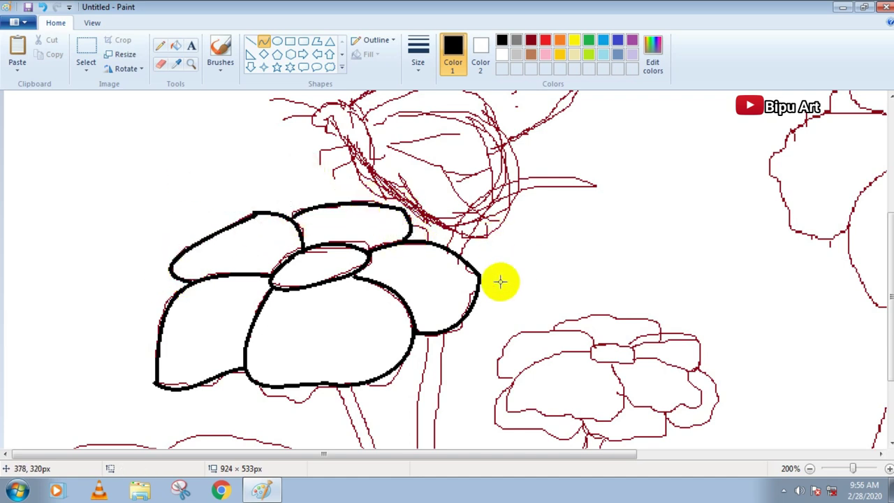
# Trace both edges of the left flower's slanted stem with black curves
pyautogui.scroll(-3, 499, 281)
pyautogui.moveTo(337, 269); pyautogui.dragTo(398, 427)
pyautogui.click(406, 290)
pyautogui.moveTo(352, 271); pyautogui.dragTo(410, 428)
pyautogui.click(371, 323)
pyautogui.click(395, 357)
pyautogui.click(470, 301)
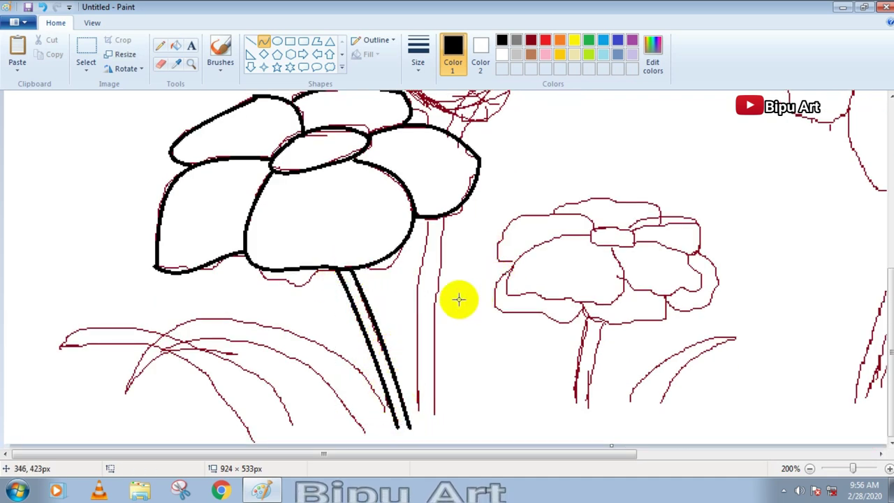
# Trace the small flower's oval centre and the top and outer edge of its front-left petal with black curves
pyautogui.scroll(3, 482, 275)
pyautogui.scroll(-3, 482, 275)
pyautogui.scroll(3, 482, 275)
pyautogui.moveTo(598, 455); pyautogui.dragTo(715, 457)
pyautogui.scroll(-3, 607, 335)
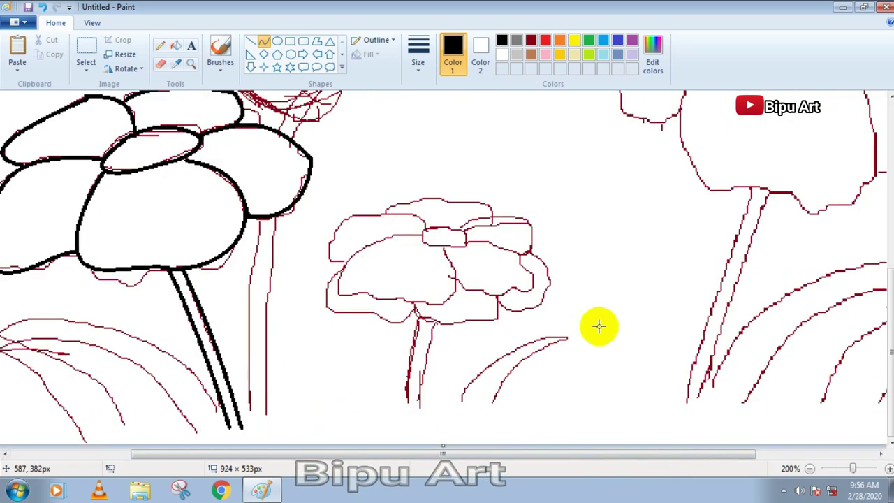
pyautogui.moveTo(423, 231)
pyautogui.mouseDown()
pyautogui.moveTo(465, 240)
pyautogui.moveTo(459, 224)
pyautogui.moveTo(456, 240)
pyautogui.moveTo(415, 241)
pyautogui.moveTo(424, 239)
pyautogui.moveTo(336, 297)
pyautogui.moveTo(356, 239)
pyautogui.moveTo(341, 255)
pyautogui.mouseUp()
pyautogui.moveTo(341, 295); pyautogui.dragTo(369, 295)
pyautogui.moveTo(370, 295); pyautogui.dragTo(353, 299)
# Close the small flower's front-left petal with black curves along its bottom edge and right side
pyautogui.moveTo(377, 275)
pyautogui.mouseDown()
pyautogui.moveTo(371, 294)
pyautogui.moveTo(406, 300)
pyautogui.mouseUp()
pyautogui.moveTo(405, 300)
pyautogui.mouseDown()
pyautogui.moveTo(385, 304)
pyautogui.moveTo(402, 300)
pyautogui.mouseUp()
pyautogui.hotkey('ctrl', 'z')
pyautogui.moveTo(394, 300); pyautogui.dragTo(387, 303)
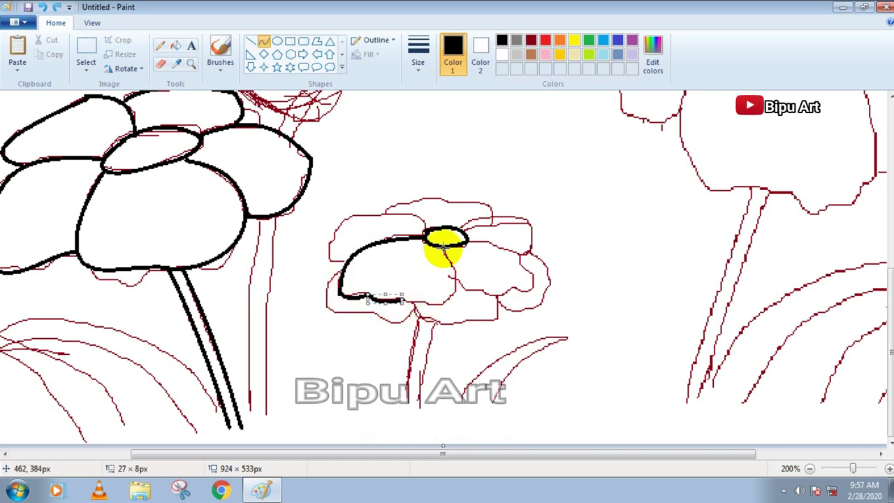
pyautogui.moveTo(443, 246); pyautogui.dragTo(449, 300)
pyautogui.moveTo(455, 281); pyautogui.dragTo(461, 274)
pyautogui.click(479, 278)
pyautogui.moveTo(403, 300); pyautogui.dragTo(448, 301)
pyautogui.moveTo(428, 306); pyautogui.dragTo(423, 311)
# Trace the small flower's upper-left petal and top back petal with black curves
pyautogui.moveTo(426, 230); pyautogui.dragTo(337, 228)
pyautogui.moveTo(407, 208); pyautogui.dragTo(412, 206)
pyautogui.moveTo(352, 207); pyautogui.dragTo(345, 261)
pyautogui.moveTo(332, 257); pyautogui.dragTo(324, 262)
pyautogui.moveTo(387, 211)
pyautogui.mouseDown()
pyautogui.moveTo(448, 200)
pyautogui.moveTo(415, 190)
pyautogui.moveTo(494, 224)
pyautogui.moveTo(492, 200)
pyautogui.mouseUp()
# Trace the small flower's upper-right petal with black curves from the oval centre outward
pyautogui.moveTo(462, 228); pyautogui.dragTo(532, 226)
pyautogui.moveTo(527, 224)
pyautogui.mouseDown()
pyautogui.moveTo(502, 214)
pyautogui.moveTo(523, 255)
pyautogui.moveTo(538, 242)
pyautogui.mouseUp()
pyautogui.click(530, 196)
pyautogui.click(566, 233)
# Trace the small flower's front-right petal with black curves along its top, outer side and bottom
pyautogui.moveTo(466, 242); pyautogui.dragTo(530, 271)
pyautogui.moveTo(500, 255)
pyautogui.mouseDown()
pyautogui.moveTo(496, 243)
pyautogui.moveTo(516, 243)
pyautogui.mouseUp()
pyautogui.click(490, 275)
pyautogui.moveTo(458, 283); pyautogui.dragTo(518, 290)
pyautogui.moveTo(472, 290); pyautogui.dragTo(466, 304)
pyautogui.moveTo(493, 289); pyautogui.dragTo(495, 293)
pyautogui.moveTo(531, 270)
pyautogui.mouseDown()
pyautogui.moveTo(519, 292)
pyautogui.moveTo(538, 285)
pyautogui.moveTo(511, 271)
pyautogui.moveTo(529, 275)
pyautogui.mouseUp()
# Trace the small flower's outer lower-left petal and the bottom petal behind the front ones with black curves
pyautogui.moveTo(342, 269); pyautogui.dragTo(378, 316)
pyautogui.moveTo(333, 293); pyautogui.dragTo(313, 298)
pyautogui.moveTo(318, 309); pyautogui.dragTo(313, 319)
pyautogui.moveTo(418, 311); pyautogui.dragTo(377, 317)
pyautogui.moveTo(392, 319)
pyautogui.mouseDown()
pyautogui.moveTo(392, 328)
pyautogui.moveTo(429, 326)
pyautogui.moveTo(499, 296)
pyautogui.mouseUp()
pyautogui.moveTo(498, 298)
pyautogui.mouseDown()
pyautogui.moveTo(500, 325)
pyautogui.moveTo(441, 334)
pyautogui.mouseUp()
pyautogui.moveTo(498, 318); pyautogui.dragTo(509, 324)
# Trace the small flower's outer lower-right petal with a black curve bulging around the front-right petal
pyautogui.click(541, 260)
pyautogui.moveTo(531, 252); pyautogui.dragTo(503, 305)
pyautogui.moveTo(535, 278); pyautogui.dragTo(566, 271)
pyautogui.moveTo(547, 298); pyautogui.dragTo(547, 316)
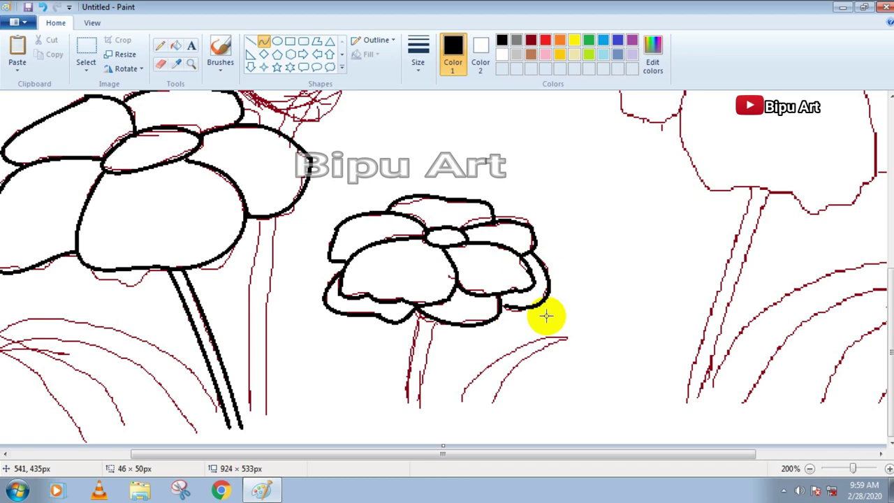
# Trace both edges of the small flower's stem with black curves
pyautogui.moveTo(420, 312); pyautogui.dragTo(407, 408)
pyautogui.moveTo(406, 366); pyautogui.dragTo(410, 358)
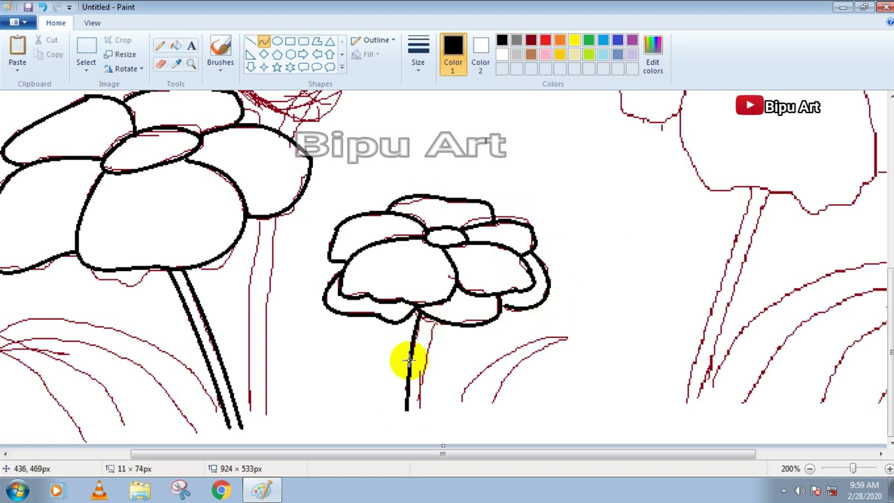
pyautogui.click(437, 320)
pyautogui.hotkey('ctrl', 'z')
pyautogui.moveTo(434, 320); pyautogui.dragTo(419, 412)
pyautogui.click(430, 329)
# Trace the right flower's oval centre and its left petal with black curves
pyautogui.hscroll(3, 485, 337)
pyautogui.scroll(3, 667, 385)
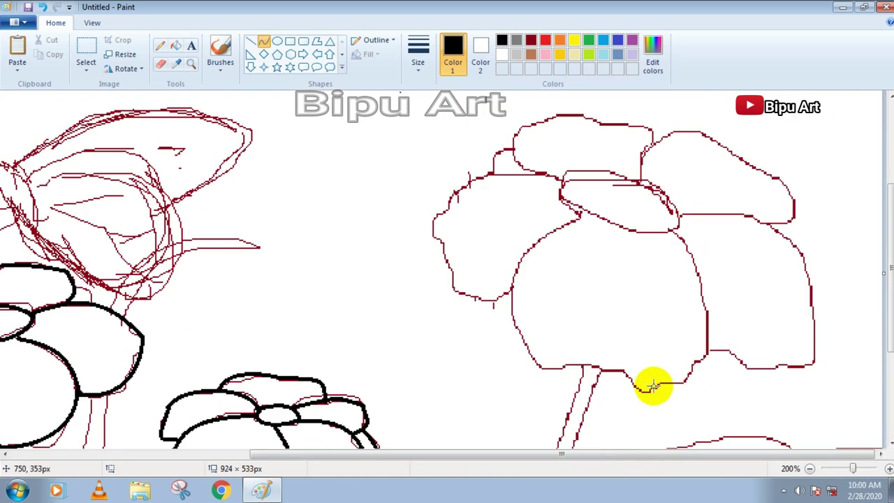
pyautogui.moveTo(667, 199); pyautogui.dragTo(688, 219)
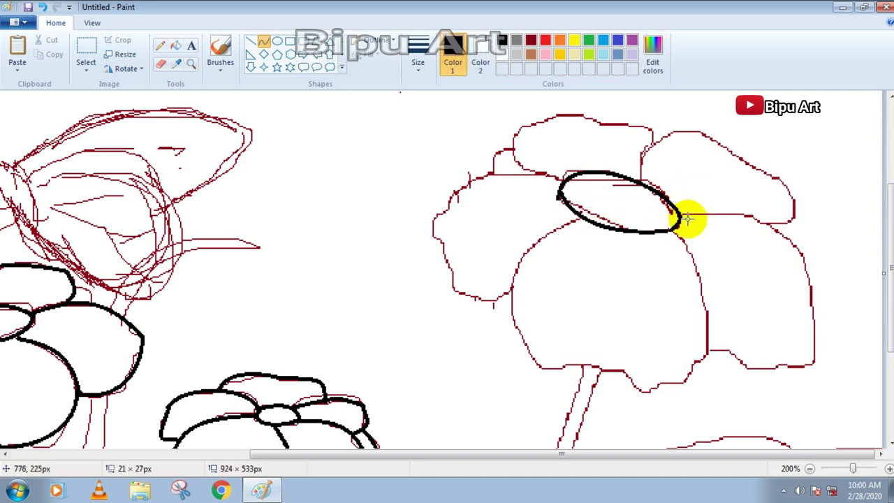
pyautogui.moveTo(561, 180); pyautogui.dragTo(436, 239)
pyautogui.moveTo(436, 239); pyautogui.dragTo(464, 171)
pyautogui.moveTo(443, 183); pyautogui.dragTo(421, 196)
pyautogui.moveTo(438, 239); pyautogui.dragTo(455, 295)
# Trace the right flower's large front petal with black curves along both sides and its wavy bottom edge
pyautogui.moveTo(582, 218)
pyautogui.mouseDown()
pyautogui.moveTo(523, 342)
pyautogui.moveTo(498, 246)
pyautogui.mouseUp()
pyautogui.click(491, 307)
pyautogui.moveTo(674, 230)
pyautogui.mouseDown()
pyautogui.moveTo(708, 379)
pyautogui.moveTo(698, 367)
pyautogui.mouseUp()
pyautogui.click(700, 261)
pyautogui.click(724, 330)
pyautogui.click(745, 311)
pyautogui.moveTo(540, 369)
pyautogui.mouseDown()
pyautogui.moveTo(694, 369)
pyautogui.moveTo(677, 384)
pyautogui.mouseUp()
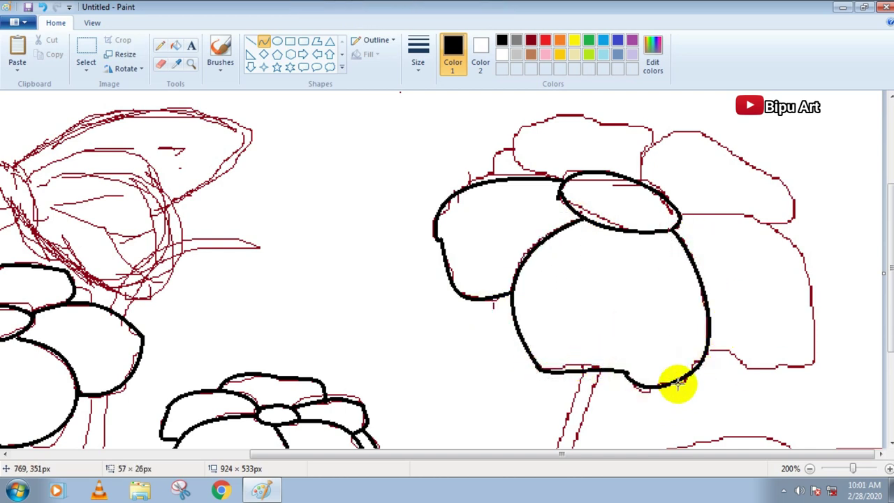
# Trace the right flower's top back petal with black curves starting at the oval centre
pyautogui.moveTo(558, 180)
pyautogui.mouseDown()
pyautogui.moveTo(496, 133)
pyautogui.moveTo(573, 183)
pyautogui.mouseUp()
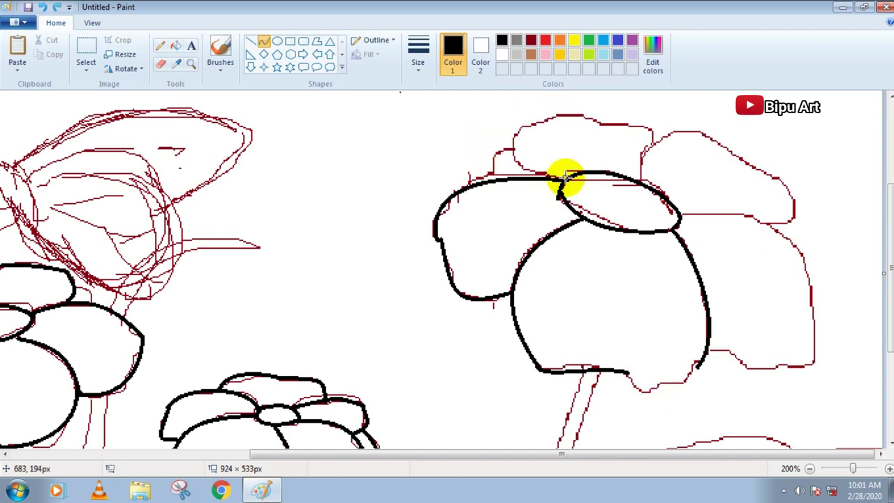
pyautogui.moveTo(565, 146); pyautogui.dragTo(496, 142)
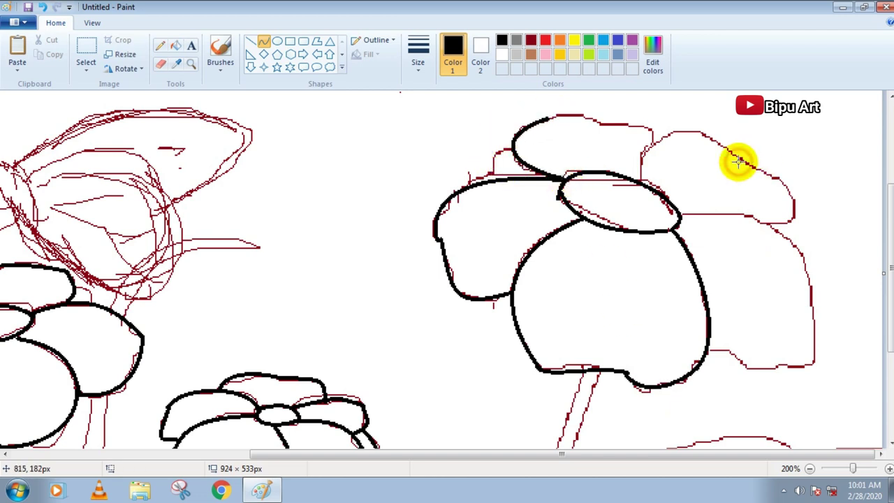
pyautogui.moveTo(548, 117)
pyautogui.mouseDown()
pyautogui.moveTo(654, 140)
pyautogui.moveTo(635, 109)
pyautogui.mouseUp()
# Trace the right flower's upper-right petal with black curves along its inner side, top and outer tip
pyautogui.moveTo(641, 183); pyautogui.dragTo(718, 139)
pyautogui.moveTo(672, 136); pyautogui.dragTo(647, 126)
pyautogui.moveTo(678, 131)
pyautogui.mouseDown()
pyautogui.moveTo(687, 124)
pyautogui.moveTo(794, 200)
pyautogui.mouseUp()
pyautogui.moveTo(774, 177); pyautogui.dragTo(783, 168)
pyautogui.moveTo(744, 159); pyautogui.dragTo(746, 166)
# Trace the right flower's lower-right petal with black curves along its top and outer side and along its bottom edge
pyautogui.moveTo(683, 214)
pyautogui.mouseDown()
pyautogui.moveTo(795, 200)
pyautogui.moveTo(746, 221)
pyautogui.moveTo(807, 235)
pyautogui.moveTo(791, 236)
pyautogui.moveTo(813, 364)
pyautogui.mouseUp()
pyautogui.click(852, 190)
pyautogui.moveTo(814, 364); pyautogui.dragTo(806, 230)
pyautogui.moveTo(708, 351); pyautogui.dragTo(814, 363)
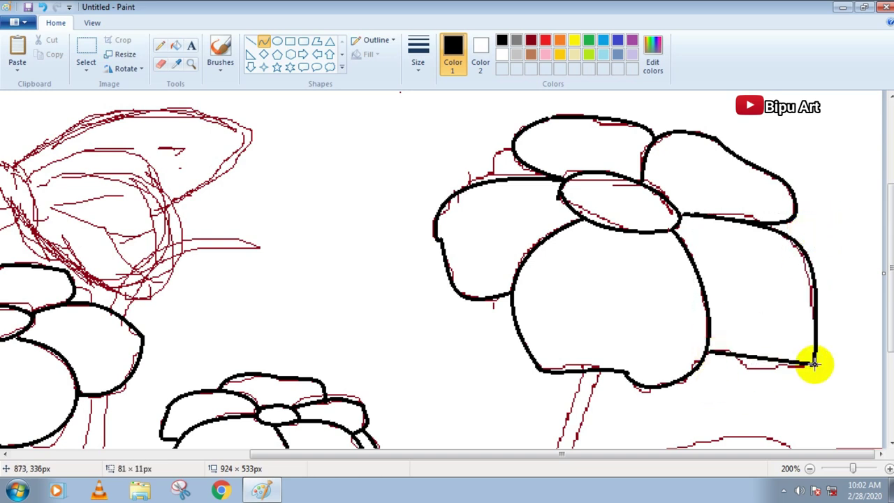
pyautogui.click(727, 352)
pyautogui.moveTo(734, 370); pyautogui.dragTo(741, 384)
pyautogui.click(850, 232)
# Draw the right flower's left back petal below the front-left petal, with black curves for its outer side and bottom edge
pyautogui.moveTo(440, 246); pyautogui.dragTo(391, 313)
pyautogui.moveTo(399, 280); pyautogui.dragTo(389, 249)
pyautogui.moveTo(386, 272); pyautogui.dragTo(377, 284)
pyautogui.click(451, 285)
pyautogui.moveTo(397, 314); pyautogui.dragTo(515, 319)
pyautogui.moveTo(421, 312); pyautogui.dragTo(411, 305)
# Draw a black curve for the right flower's lower-left back petal, ending at the large front petal
pyautogui.moveTo(455, 330)
pyautogui.mouseDown()
pyautogui.moveTo(461, 343)
pyautogui.moveTo(545, 371)
pyautogui.moveTo(418, 373)
pyautogui.mouseUp()
pyautogui.click(413, 218)
pyautogui.moveTo(483, 391); pyautogui.dragTo(489, 406)
pyautogui.click(606, 351)
# Draw the right flower's bottom back petal as a black curve and trace its stem below
pyautogui.moveTo(535, 379)
pyautogui.mouseDown()
pyautogui.moveTo(581, 409)
pyautogui.moveTo(733, 364)
pyautogui.mouseUp()
pyautogui.moveTo(602, 385); pyautogui.dragTo(598, 436)
pyautogui.moveTo(705, 405)
pyautogui.mouseDown()
pyautogui.moveTo(748, 429)
pyautogui.moveTo(650, 429)
pyautogui.mouseUp()
pyautogui.scroll(-5, 751, 323)
pyautogui.moveTo(568, 229); pyautogui.dragTo(514, 408)
pyautogui.moveTo(542, 286); pyautogui.dragTo(551, 315)
# Trace the butterfly's lower wing with black curves along its lower edge and around its top and outer side
pyautogui.scroll(7, 559, 391)
pyautogui.moveTo(360, 458); pyautogui.dragTo(205, 455)
pyautogui.scroll(-3, 319, 352)
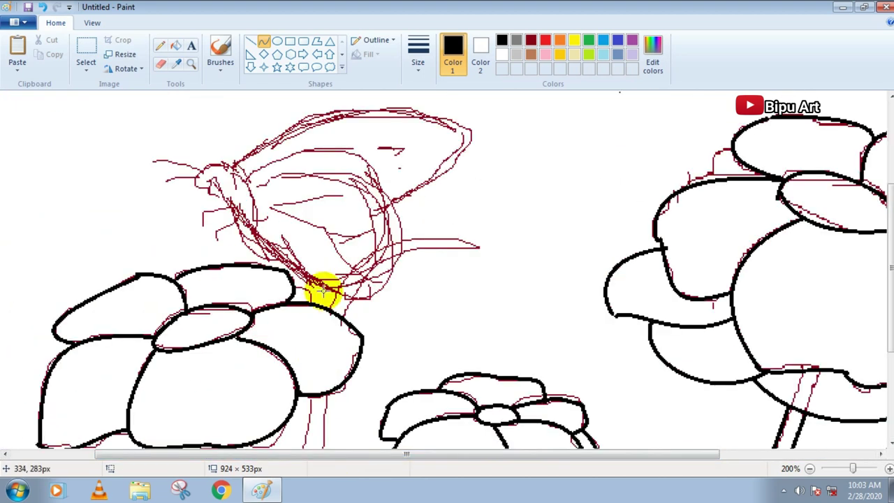
pyautogui.moveTo(229, 205); pyautogui.dragTo(370, 304)
pyautogui.moveTo(276, 286); pyautogui.dragTo(310, 292)
pyautogui.moveTo(277, 174); pyautogui.dragTo(372, 305)
pyautogui.moveTo(375, 230)
pyautogui.mouseDown()
pyautogui.moveTo(396, 147)
pyautogui.moveTo(479, 212)
pyautogui.mouseUp()
# Outline the butterfly's upper wing with a high black arch to the tip and a curve back to the lower wing
pyautogui.moveTo(233, 168); pyautogui.dragTo(500, 125)
pyautogui.moveTo(307, 126)
pyautogui.mouseDown()
pyautogui.moveTo(295, 100)
pyautogui.moveTo(307, 77)
pyautogui.mouseUp()
pyautogui.scroll(3, 477, 309)
pyautogui.moveTo(391, 258); pyautogui.dragTo(382, 209)
pyautogui.moveTo(500, 295); pyautogui.dragTo(414, 361)
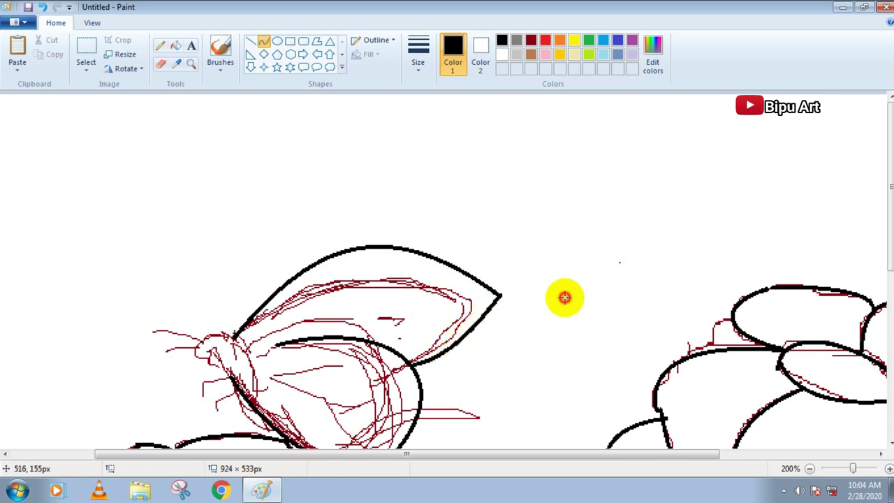
pyautogui.scroll(-3, 565, 296)
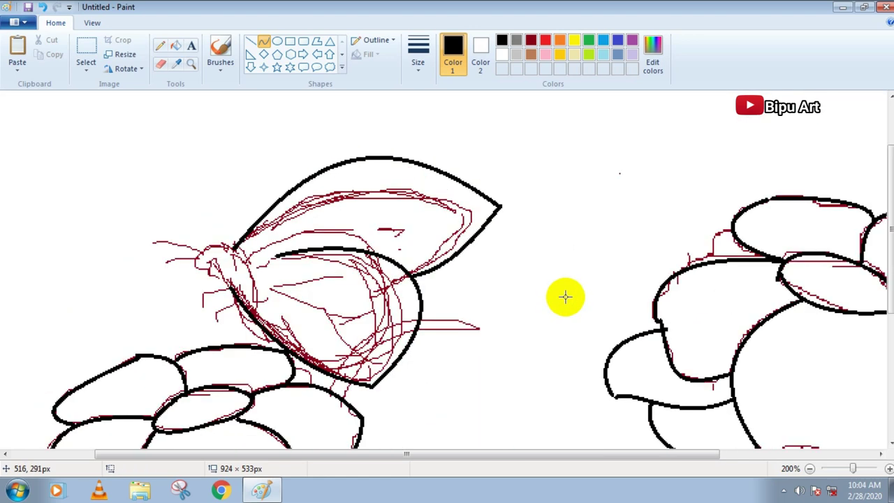
# Trace the butterfly's round head with a black curve
pyautogui.moveTo(210, 269); pyautogui.dragTo(236, 245)
pyautogui.moveTo(190, 245); pyautogui.dragTo(183, 261)
pyautogui.moveTo(184, 257); pyautogui.dragTo(191, 239)
pyautogui.click(216, 203)
pyautogui.click(197, 277)
# Trace the underside of the butterfly's body with a black curve from the head to the lower wing
pyautogui.moveTo(207, 270)
pyautogui.mouseDown()
pyautogui.moveTo(224, 266)
pyautogui.moveTo(254, 331)
pyautogui.moveTo(295, 356)
pyautogui.mouseUp()
pyautogui.click(215, 285)
pyautogui.click(226, 273)
pyautogui.moveTo(245, 326); pyautogui.dragTo(238, 326)
pyautogui.click(258, 328)
pyautogui.click(341, 296)
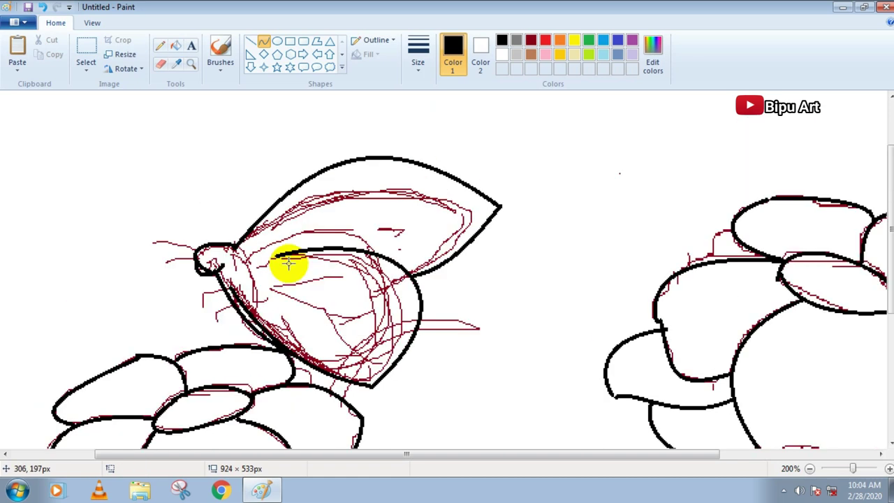
# Draw black inner contour curves inside the butterfly's upper wing and lower wing
pyautogui.moveTo(249, 236)
pyautogui.mouseDown()
pyautogui.moveTo(473, 214)
pyautogui.moveTo(361, 170)
pyautogui.moveTo(463, 212)
pyautogui.moveTo(409, 271)
pyautogui.mouseUp()
pyautogui.click(455, 250)
pyautogui.click(427, 262)
pyautogui.click(485, 173)
pyautogui.moveTo(282, 256)
pyautogui.mouseDown()
pyautogui.moveTo(376, 372)
pyautogui.moveTo(352, 381)
pyautogui.mouseUp()
pyautogui.moveTo(395, 276); pyautogui.dragTo(429, 293)
pyautogui.click(431, 318)
pyautogui.click(499, 160)
# Connect the lower wing's top edge towards the body with a short black curve and trace the body's wing-side edge
pyautogui.moveTo(255, 272); pyautogui.dragTo(298, 249)
pyautogui.doubleClick(266, 259)
pyautogui.click(355, 227)
pyautogui.moveTo(236, 245); pyautogui.dragTo(246, 321)
pyautogui.moveTo(249, 321)
pyautogui.mouseDown()
pyautogui.moveTo(276, 291)
pyautogui.moveTo(268, 293)
pyautogui.mouseUp()
pyautogui.click(267, 294)
pyautogui.click(340, 229)
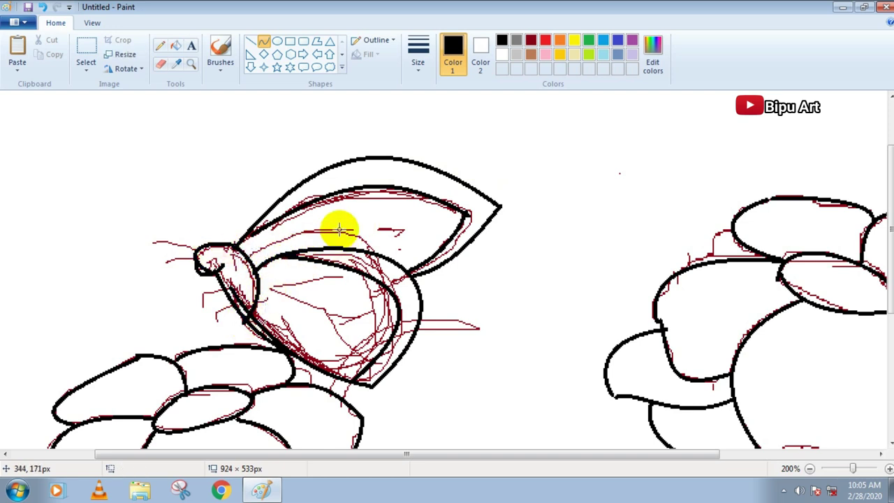
# Pick the Eraser and set Color 2 to black
pyautogui.moveTo(852, 468)
pyautogui.mouseDown()
pyautogui.moveTo(834, 464)
pyautogui.moveTo(843, 468)
pyautogui.mouseUp()
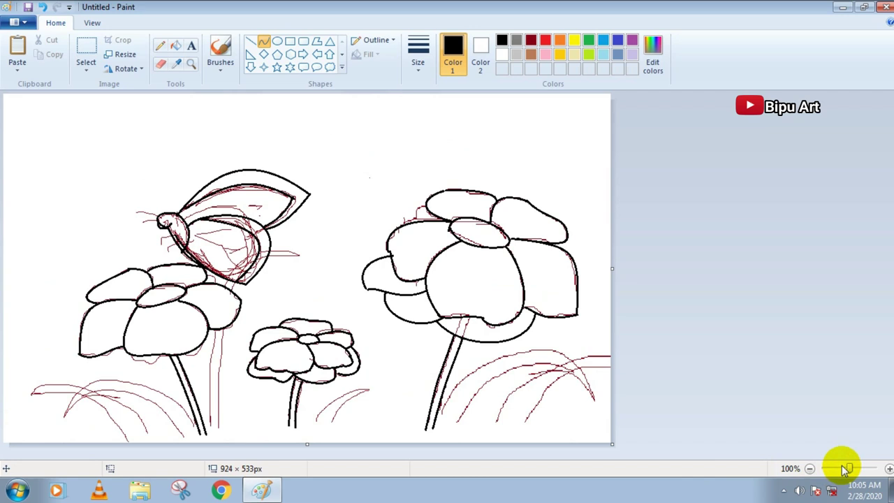
pyautogui.click(161, 63)
pyautogui.click(481, 50)
pyautogui.click(531, 40)
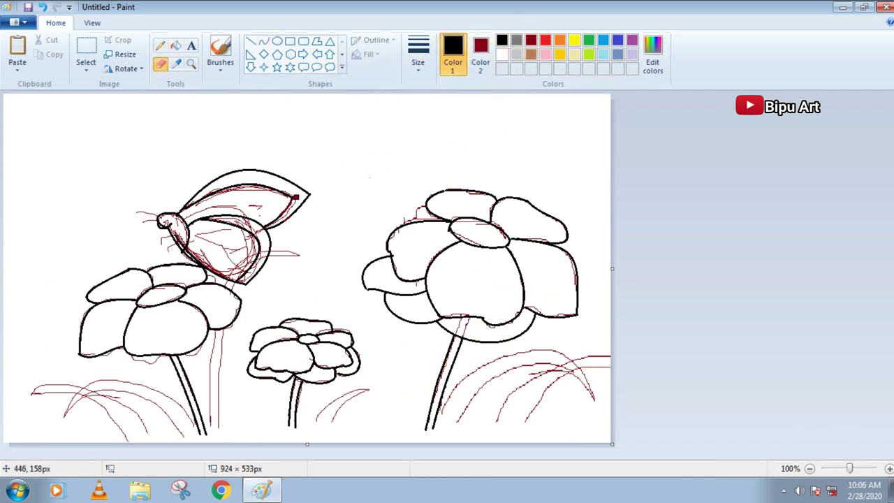
pyautogui.click(481, 50)
pyautogui.click(502, 40)
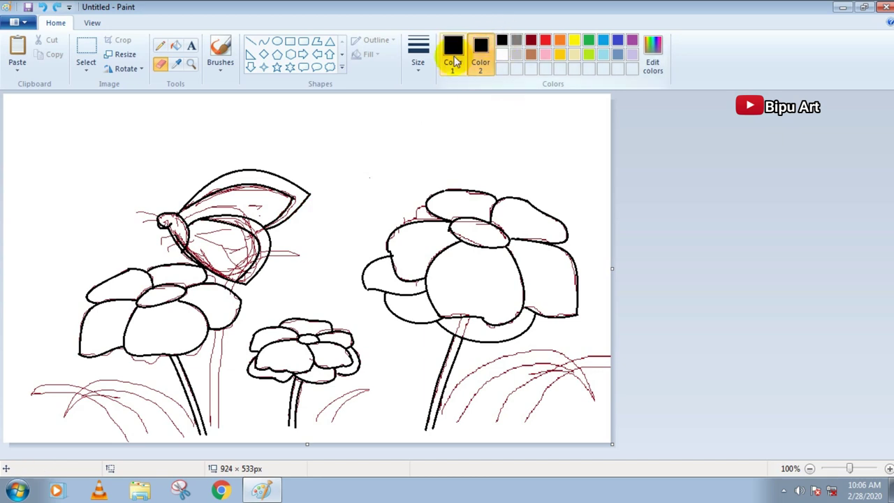
# Try to recolour the butterfly wings' dark red sketch lines to black with the eraser, and undo the strokes
pyautogui.click(530, 40)
pyautogui.click(502, 54)
pyautogui.moveTo(234, 194); pyautogui.dragTo(245, 196)
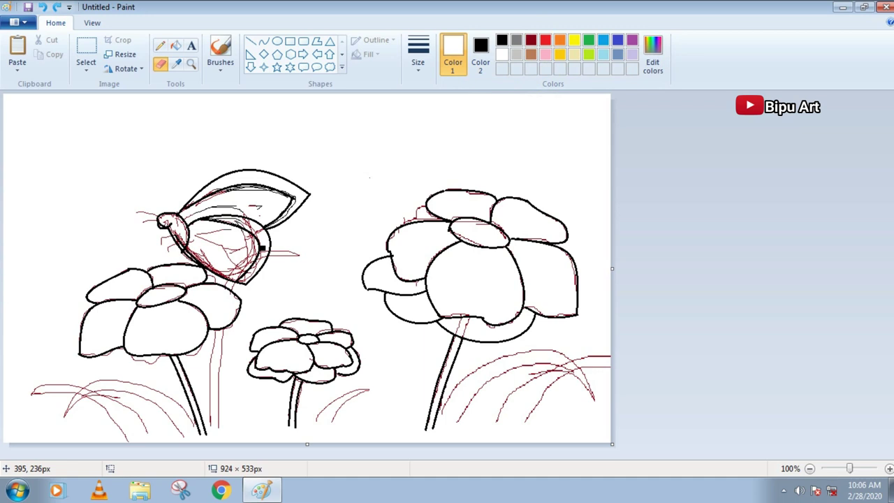
pyautogui.scroll(1, 710, 382)
pyautogui.hotkey('ctrl', 'z')
pyautogui.hotkey('ctrl', 'z')
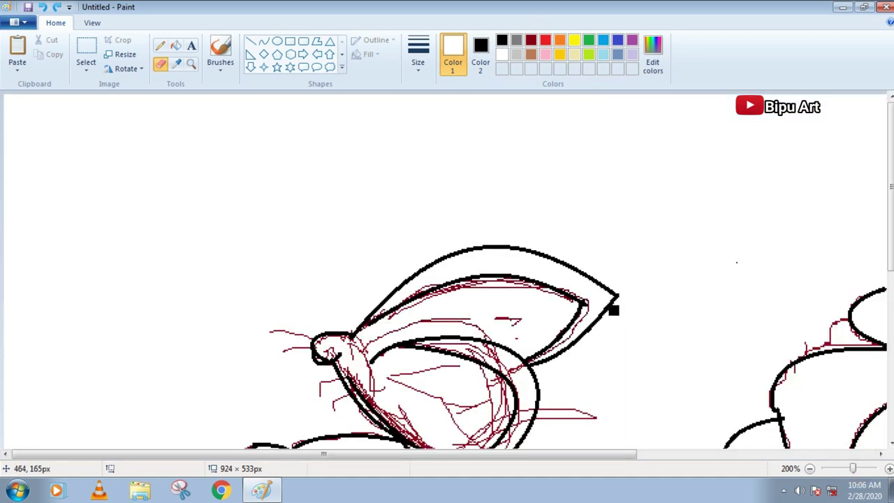
# Set Color 1 to dark red and recolour the sketched antennae and the lines near the upper wing's tip to black with the eraser
pyautogui.click(530, 40)
pyautogui.click(480, 53)
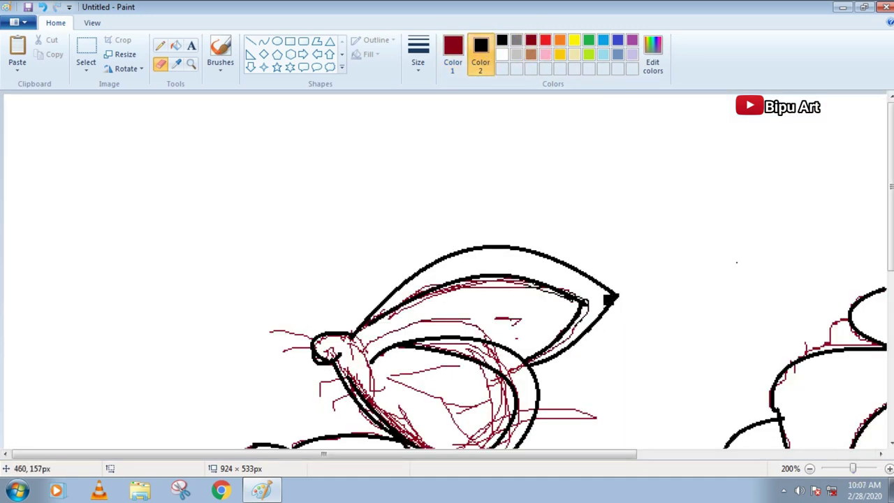
pyautogui.moveTo(288, 317); pyautogui.dragTo(288, 352)
pyautogui.click(531, 40)
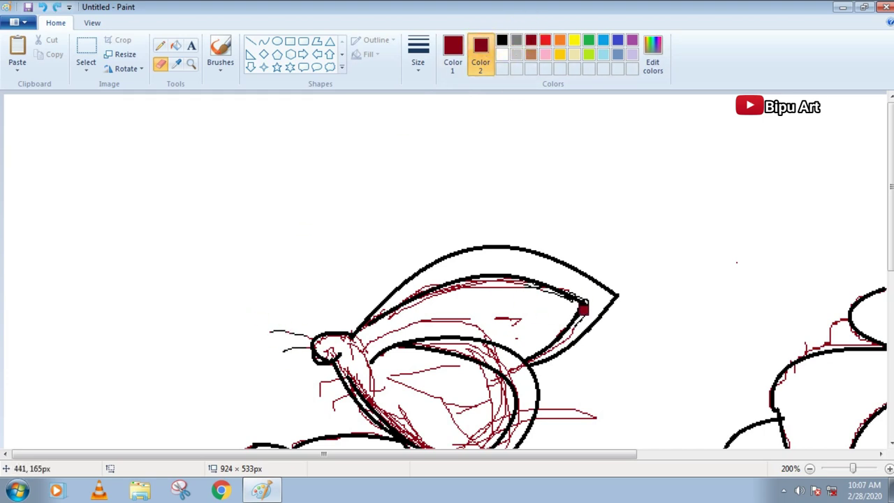
pyautogui.click(452, 51)
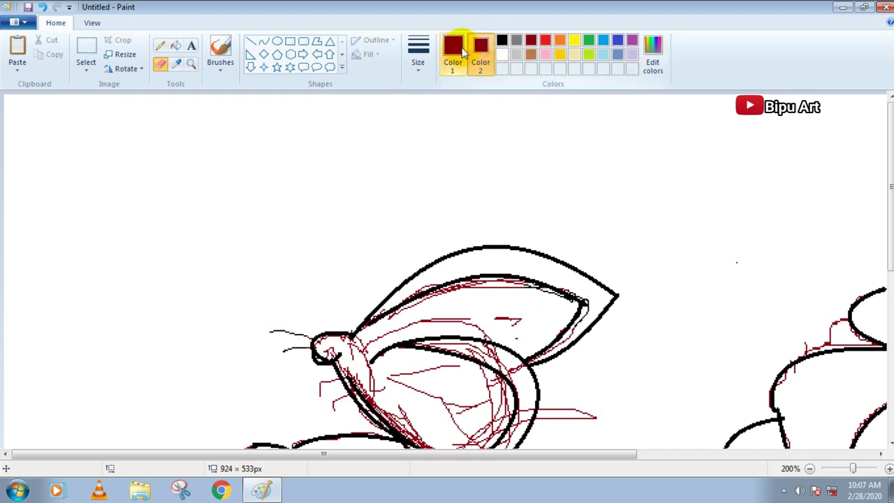
pyautogui.click(502, 40)
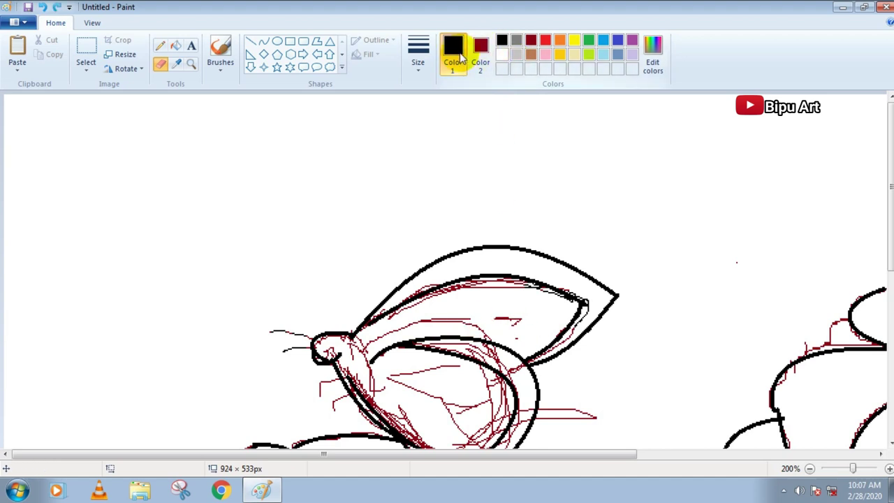
# Set Color 2 to white and erase only the dark red sketch lines from the butterfly and the left flower
pyautogui.click(482, 52)
pyautogui.click(503, 56)
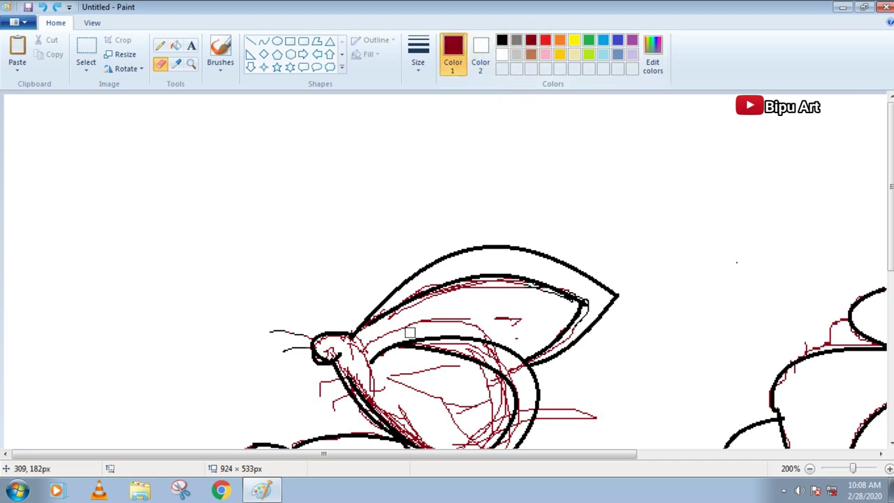
pyautogui.moveTo(304, 340)
pyautogui.mouseDown()
pyautogui.moveTo(358, 346)
pyautogui.moveTo(309, 398)
pyautogui.moveTo(517, 321)
pyautogui.mouseUp()
pyautogui.scroll(-5, 517, 322)
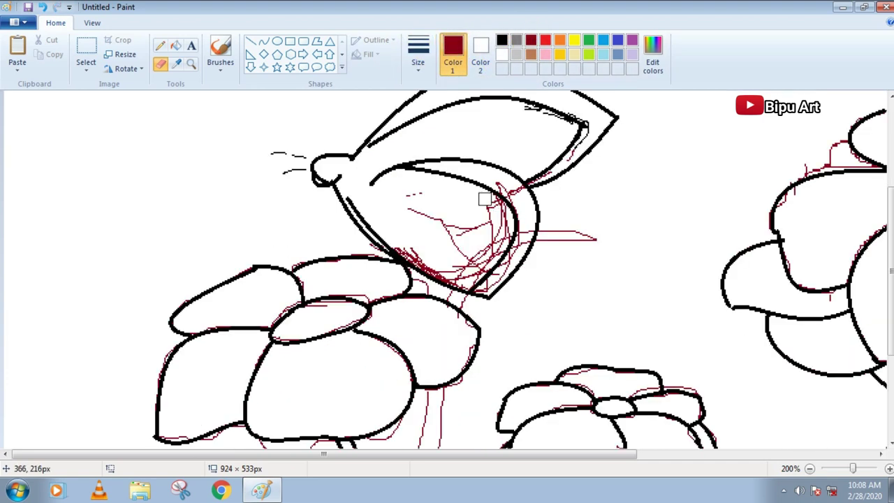
pyautogui.moveTo(521, 200)
pyautogui.mouseDown()
pyautogui.moveTo(469, 272)
pyautogui.moveTo(474, 253)
pyautogui.moveTo(444, 220)
pyautogui.mouseUp()
pyautogui.moveTo(386, 269)
pyautogui.mouseDown()
pyautogui.moveTo(332, 288)
pyautogui.moveTo(312, 338)
pyautogui.mouseUp()
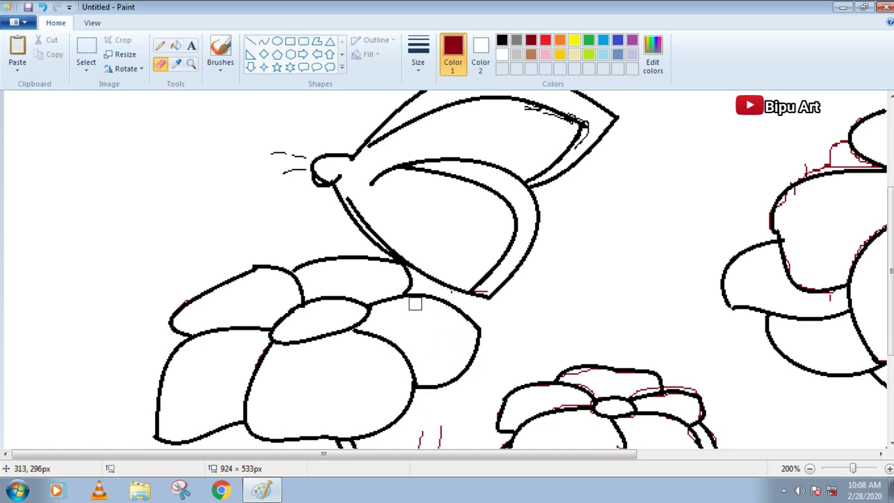
# Erase the dark red sketch lines around the left flower's stem and leaves and on the middle flower
pyautogui.scroll(-5, 433, 340)
pyautogui.moveTo(435, 297); pyautogui.dragTo(417, 391)
pyautogui.moveTo(336, 353)
pyautogui.mouseDown()
pyautogui.moveTo(199, 331)
pyautogui.moveTo(87, 333)
pyautogui.moveTo(277, 434)
pyautogui.mouseUp()
pyautogui.moveTo(509, 298)
pyautogui.mouseDown()
pyautogui.moveTo(609, 223)
pyautogui.moveTo(698, 228)
pyautogui.mouseUp()
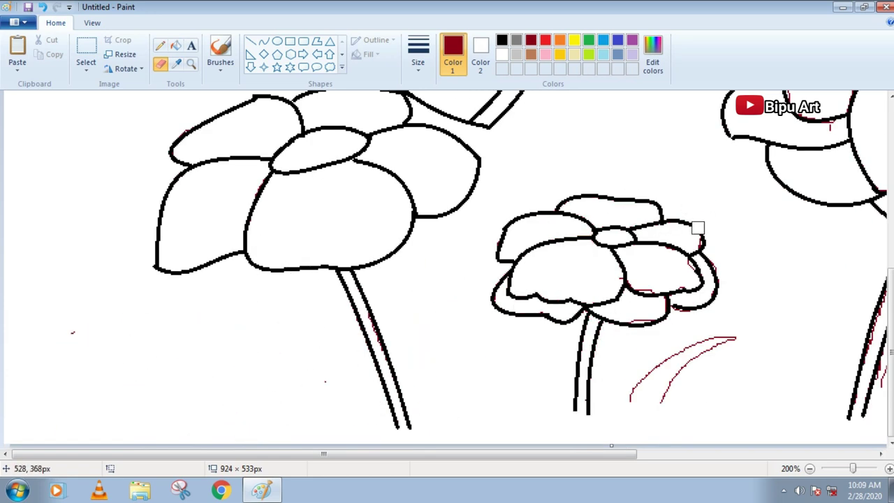
# Erase the dark red sketch lines from the right flower, its stem and the leaves beside it
pyautogui.moveTo(625, 457); pyautogui.dragTo(836, 457)
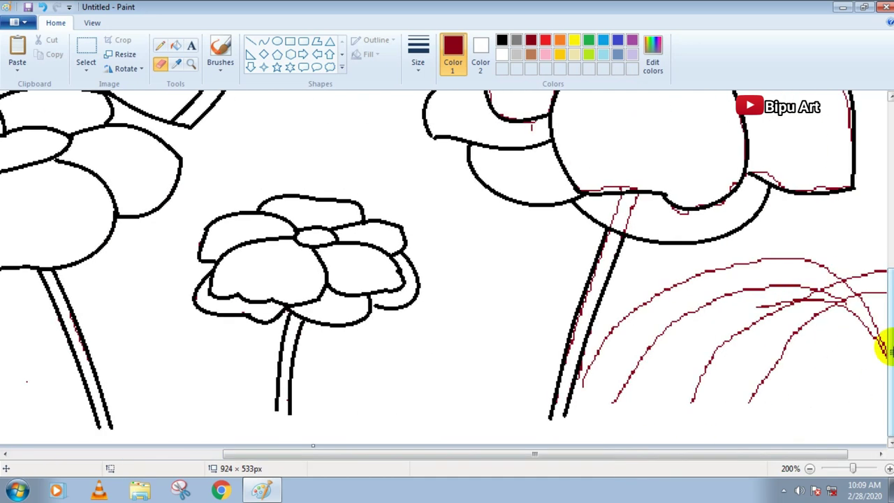
pyautogui.moveTo(889, 347); pyautogui.dragTo(889, 249)
pyautogui.moveTo(741, 226); pyautogui.dragTo(604, 187)
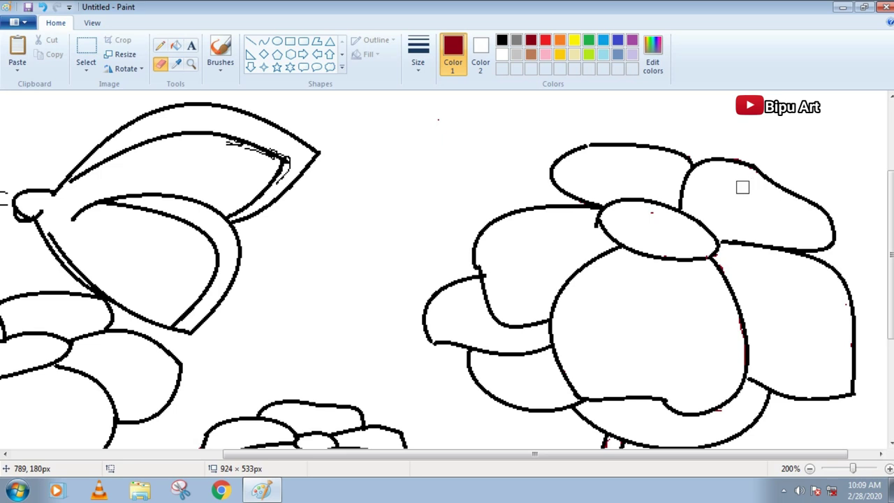
# Set Color 1 to white and erase the butterfly's antennae and the stray marks at the upper wing's tip
pyautogui.click(850, 468)
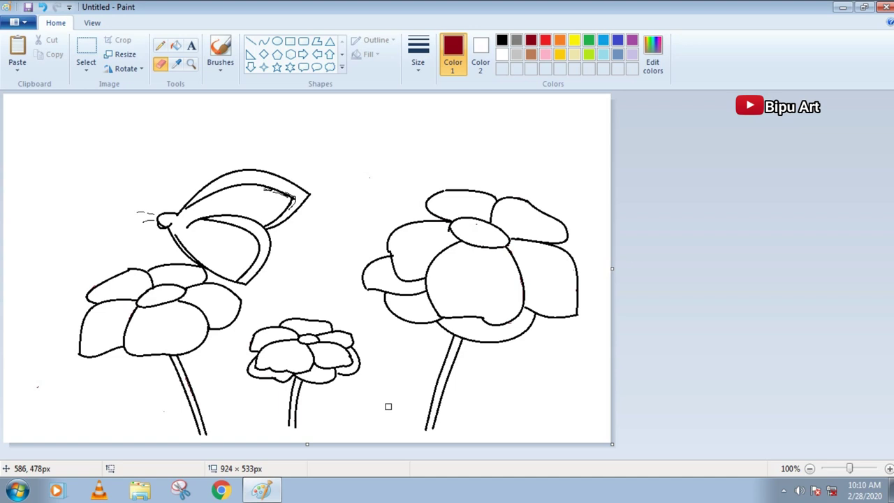
pyautogui.click(501, 54)
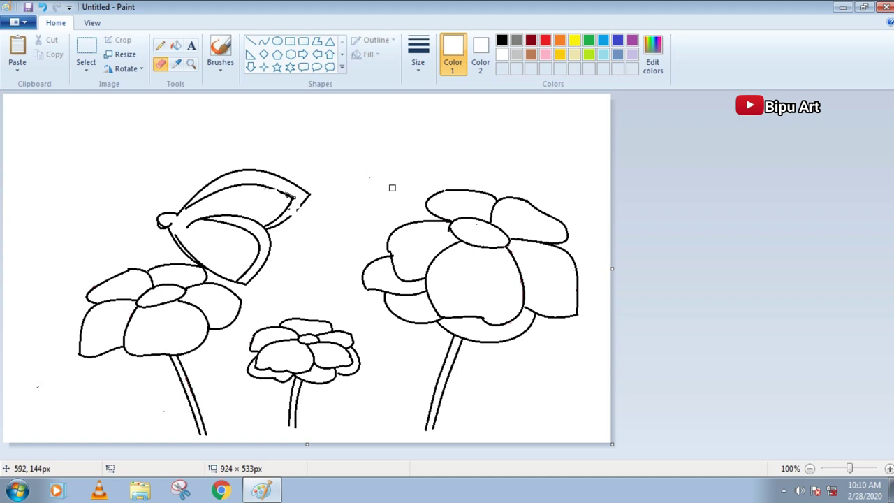
# Erase parts of the outlines of the right flower's lower back petals
pyautogui.click(854, 467)
pyautogui.moveTo(594, 455); pyautogui.dragTo(792, 455)
pyautogui.scroll(-9, 750, 345)
pyautogui.scroll(3, 748, 343)
pyautogui.moveTo(783, 288); pyautogui.dragTo(676, 331)
# With a black brush, redraw the right flower's bottom petal and add wavy back petals at its lower left and upper left
pyautogui.scroll(2, 490, 232)
pyautogui.click(220, 52)
pyautogui.click(502, 40)
pyautogui.moveTo(443, 299); pyautogui.dragTo(489, 343)
pyautogui.moveTo(592, 378)
pyautogui.mouseDown()
pyautogui.moveTo(667, 417)
pyautogui.moveTo(765, 431)
pyautogui.moveTo(782, 364)
pyautogui.mouseUp()
pyautogui.scroll(-2, 703, 379)
pyautogui.scroll(2, 598, 179)
pyautogui.moveTo(570, 148)
pyautogui.mouseDown()
pyautogui.moveTo(479, 184)
pyautogui.moveTo(481, 248)
pyautogui.moveTo(498, 300)
pyautogui.moveTo(611, 320)
pyautogui.mouseUp()
pyautogui.scroll(-2, 475, 243)
pyautogui.scroll(-2, 621, 300)
pyautogui.scroll(4, 620, 296)
pyautogui.scroll(-2, 639, 263)
pyautogui.scroll(4, 636, 261)
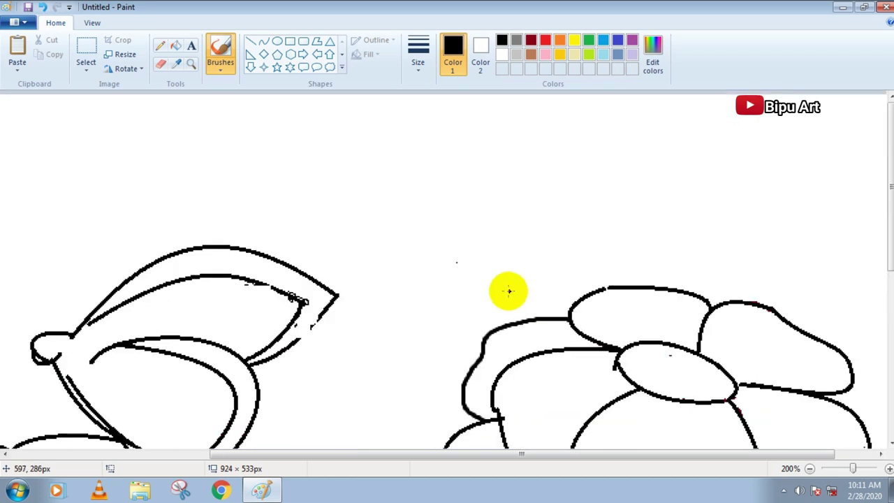
pyautogui.scroll(-2, 509, 291)
# Choose light cyan from the basic colours and fill the background with it
pyautogui.click(809, 468)
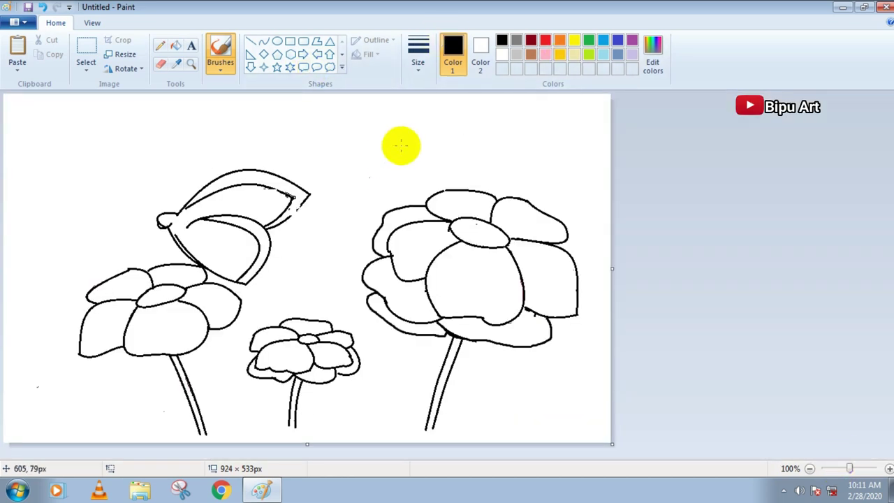
pyautogui.click(604, 57)
pyautogui.click(651, 54)
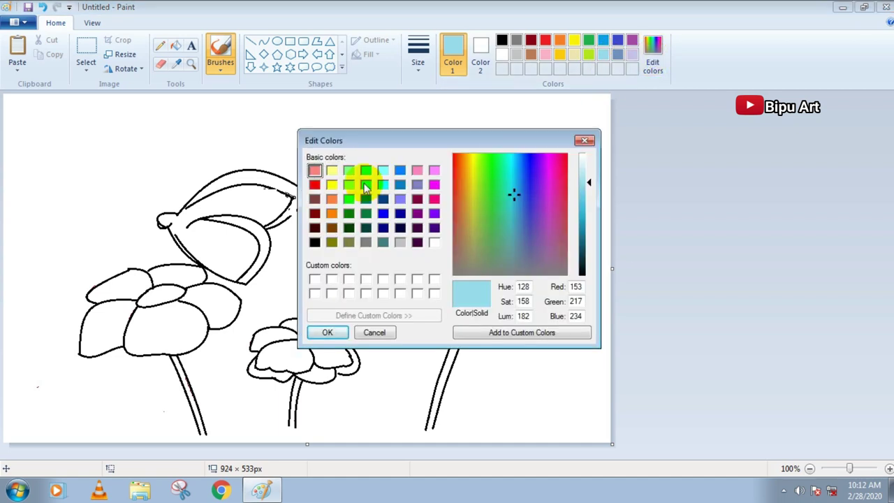
pyautogui.click(383, 170)
pyautogui.click(329, 333)
pyautogui.click(175, 46)
pyautogui.click(334, 123)
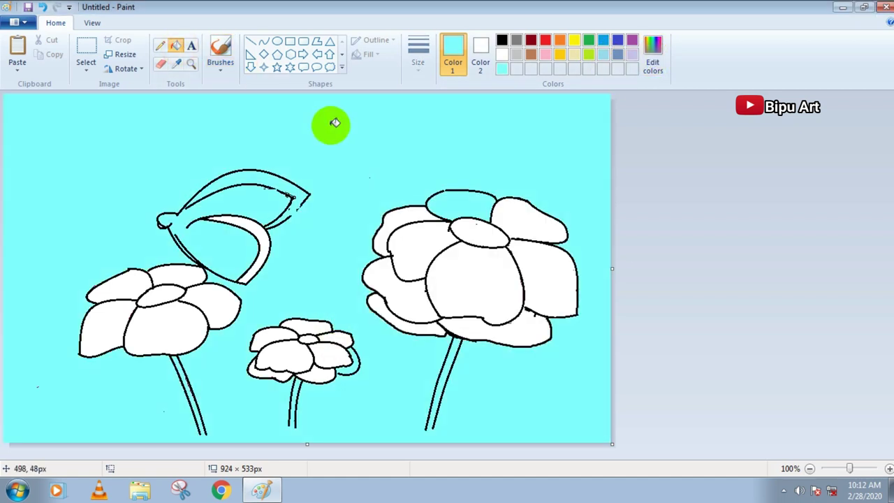
# Fill the left flower's centre with orange
pyautogui.click(854, 467)
pyautogui.moveTo(576, 456); pyautogui.dragTo(673, 461)
pyautogui.scroll(-5, 631, 347)
pyautogui.click(561, 39)
pyautogui.click(228, 232)
# Fill all the left flower's petals with yellow
pyautogui.click(574, 40)
pyautogui.click(256, 200)
pyautogui.click(144, 218)
pyautogui.click(95, 292)
pyautogui.click(229, 315)
pyautogui.click(314, 259)
# Fill the middle flower's white petals with yellow
pyautogui.click(462, 358)
pyautogui.click(552, 359)
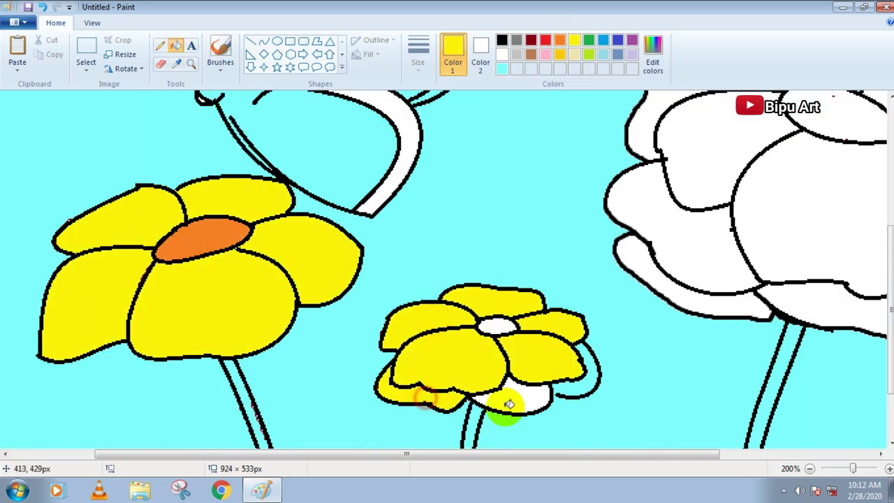
pyautogui.click(510, 404)
# Fill the right flower's white petals with yellow
pyautogui.scroll(-1, 688, 266)
pyautogui.moveTo(598, 453); pyautogui.dragTo(696, 454)
pyautogui.scroll(2, 614, 234)
pyautogui.click(608, 225)
pyautogui.click(544, 176)
pyautogui.click(678, 301)
pyautogui.click(563, 328)
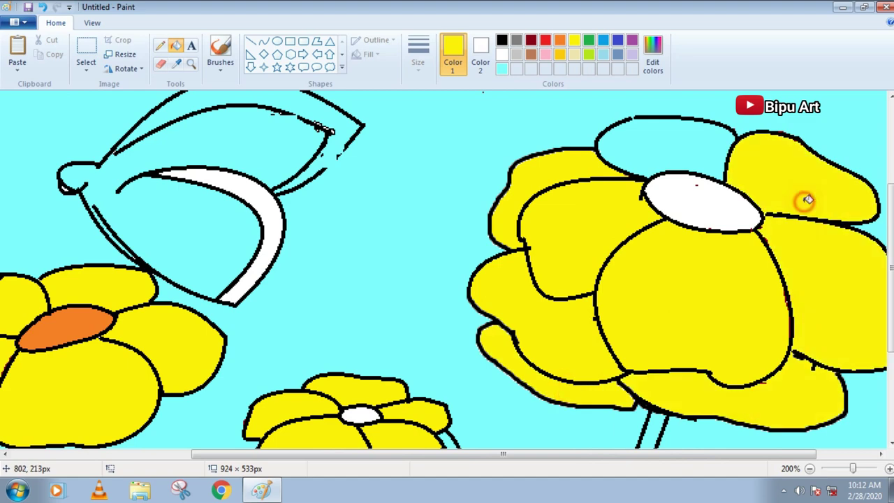
# Fill the centres of the middle and right flowers with orange
pyautogui.click(561, 40)
pyautogui.click(359, 416)
pyautogui.click(698, 209)
# Close the gaps in the outline of the butterfly's upper wing with a black brush
pyautogui.scroll(-3, 698, 216)
pyautogui.scroll(3, 699, 218)
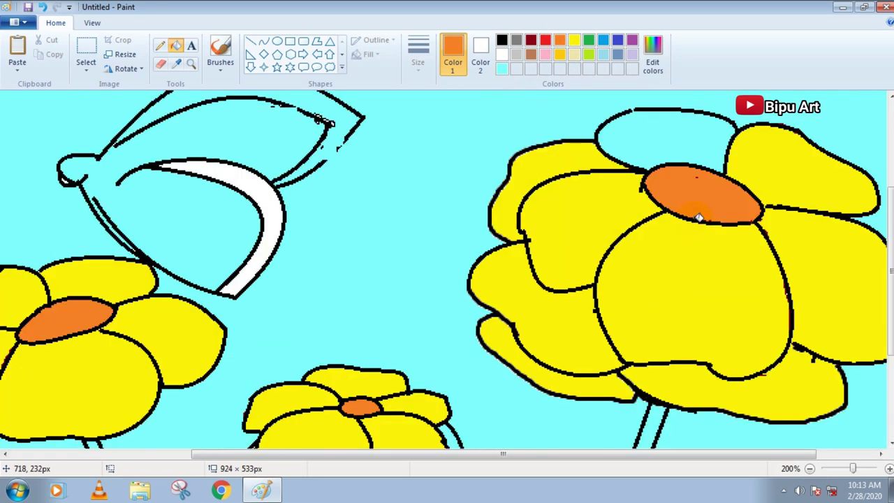
pyautogui.scroll(3, 698, 216)
pyautogui.click(217, 50)
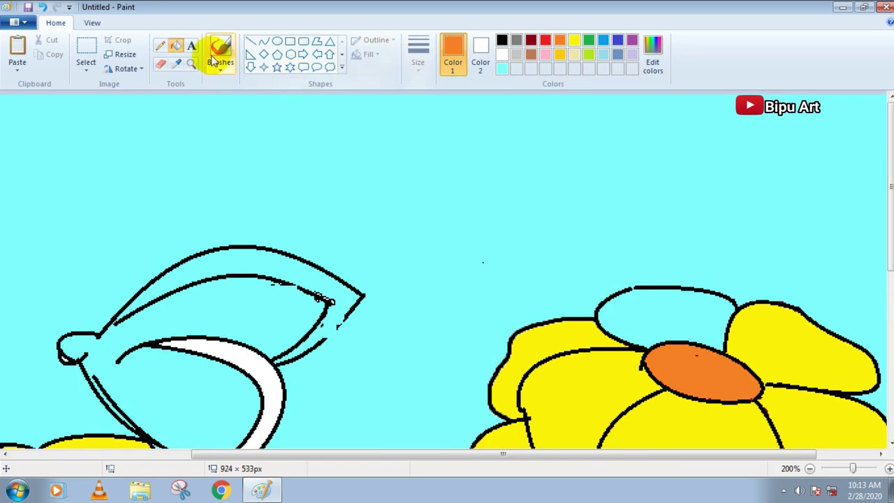
pyautogui.click(501, 40)
pyautogui.scroll(-3, 336, 266)
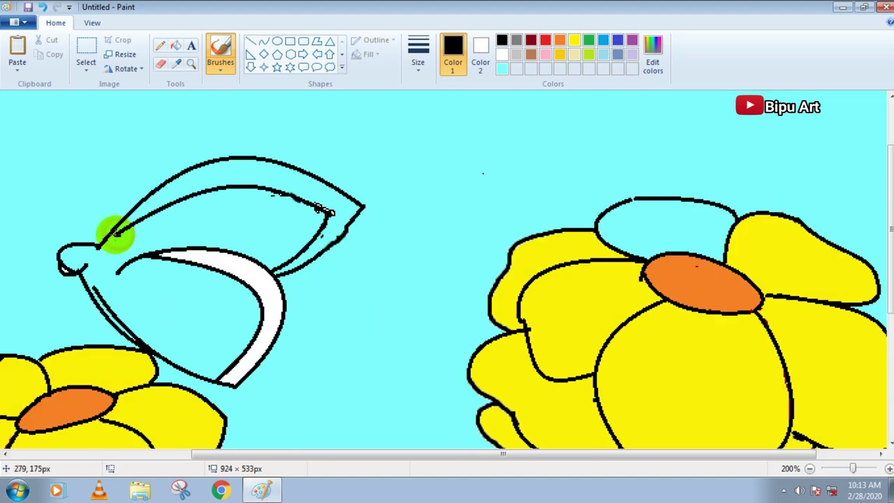
# Fill the outer bands of the butterfly's upper and lower wings with black
pyautogui.click(176, 46)
pyautogui.click(235, 173)
pyautogui.click(244, 277)
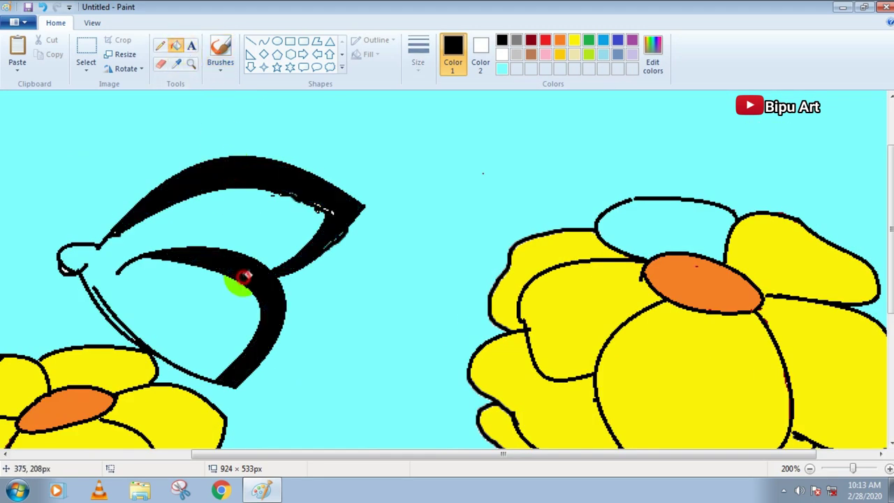
# Fill the remaining unfilled petals of the middle and right flowers with yellow
pyautogui.click(220, 50)
pyautogui.click(574, 40)
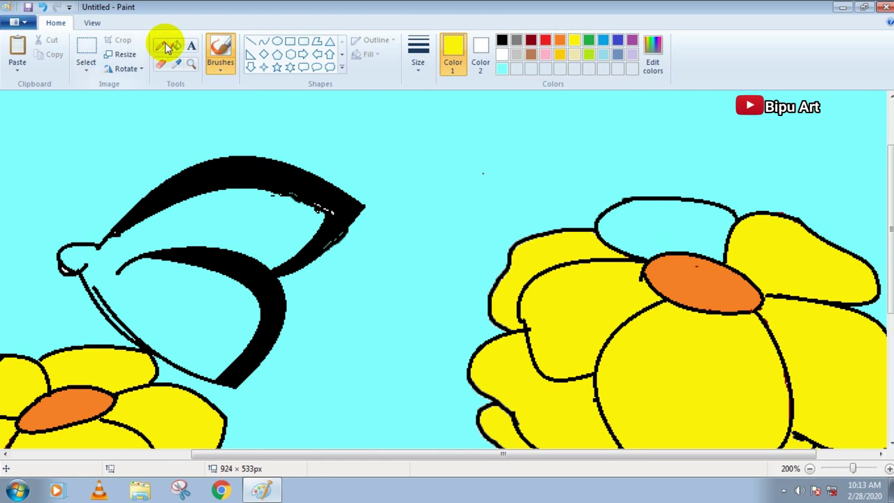
pyautogui.scroll(-5, 689, 226)
pyautogui.click(501, 40)
pyautogui.click(160, 46)
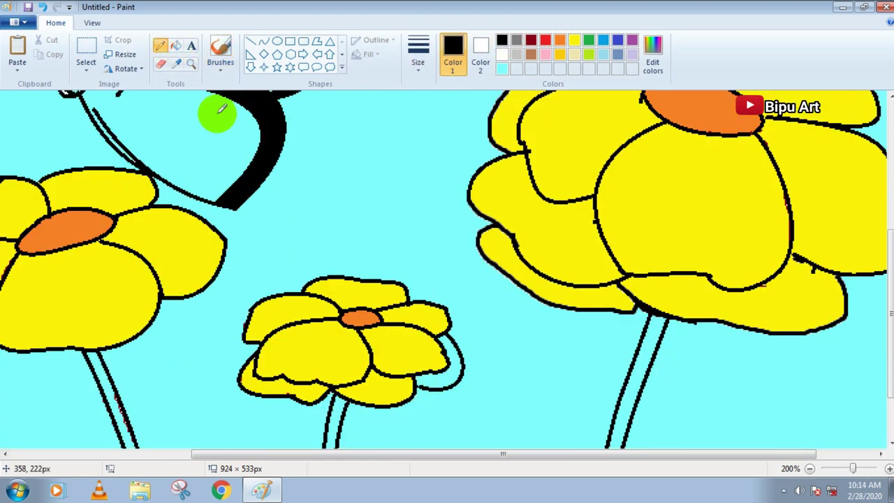
pyautogui.click(176, 45)
pyautogui.click(455, 371)
pyautogui.click(574, 40)
pyautogui.click(445, 377)
pyautogui.hotkey('ctrl', 'z')
pyautogui.hotkey('ctrl', 'z')
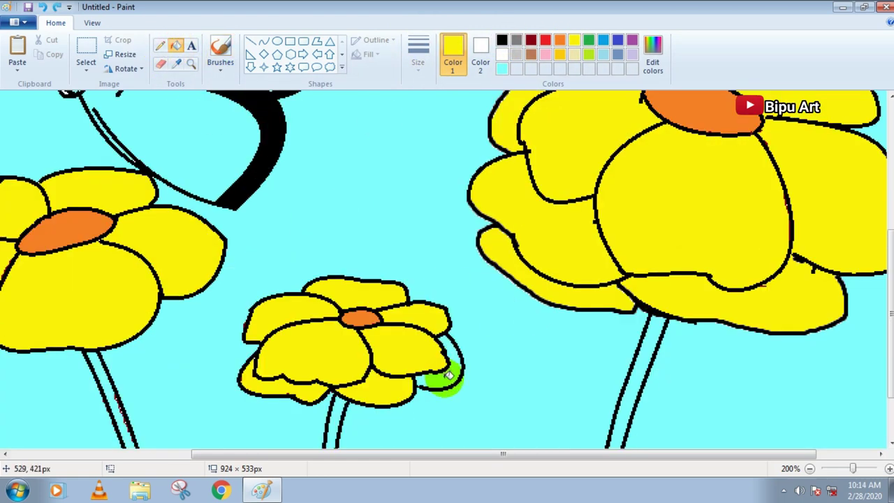
pyautogui.click(445, 380)
pyautogui.scroll(-1, 485, 384)
pyautogui.scroll(3, 487, 383)
pyautogui.scroll(-2, 490, 385)
pyautogui.click(843, 470)
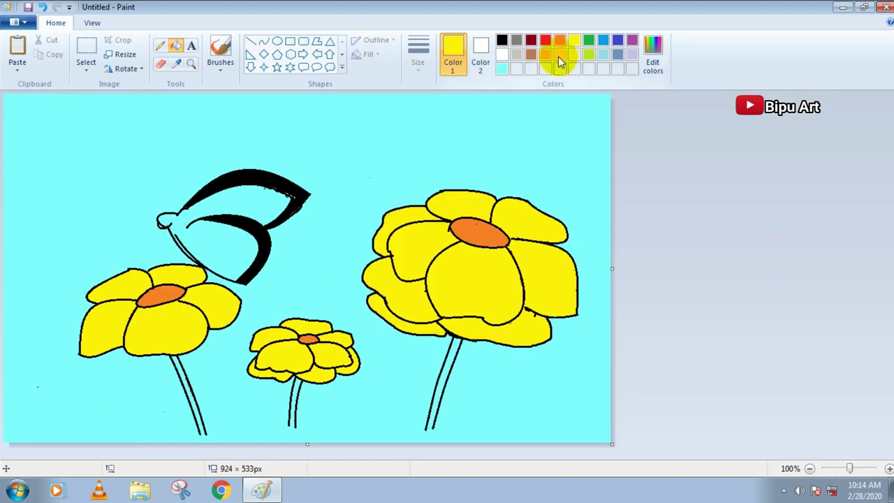
# Fill the butterfly's wings with gold and paint its head black with a brush
pyautogui.click(560, 55)
pyautogui.click(235, 202)
pyautogui.click(220, 53)
pyautogui.click(502, 39)
pyautogui.moveTo(161, 221)
pyautogui.mouseDown()
pyautogui.moveTo(178, 219)
pyautogui.moveTo(165, 233)
pyautogui.moveTo(162, 222)
pyautogui.moveTo(164, 230)
pyautogui.mouseUp()
# Paint the butterfly's body black and add black veins across both gold wings
pyautogui.click(418, 53)
pyautogui.click(440, 119)
pyautogui.click(220, 68)
pyautogui.click(233, 86)
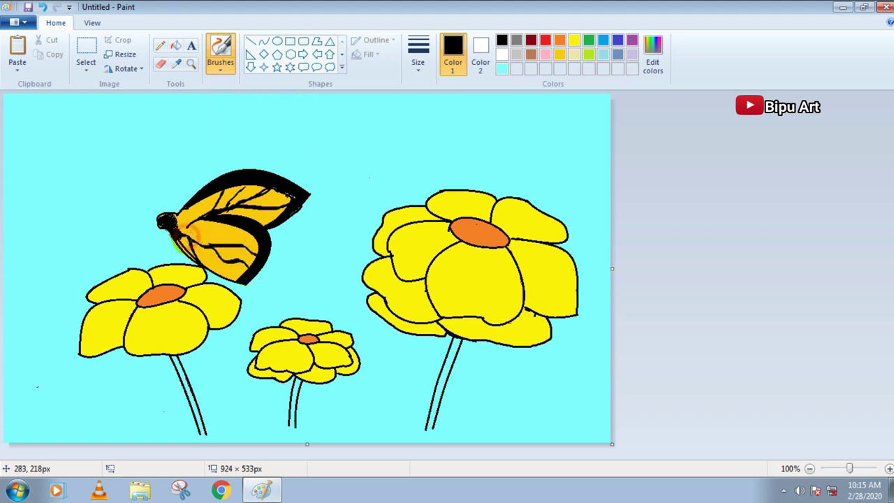
pyautogui.moveTo(177, 218)
pyautogui.mouseDown()
pyautogui.moveTo(187, 204)
pyautogui.moveTo(223, 201)
pyautogui.mouseUp()
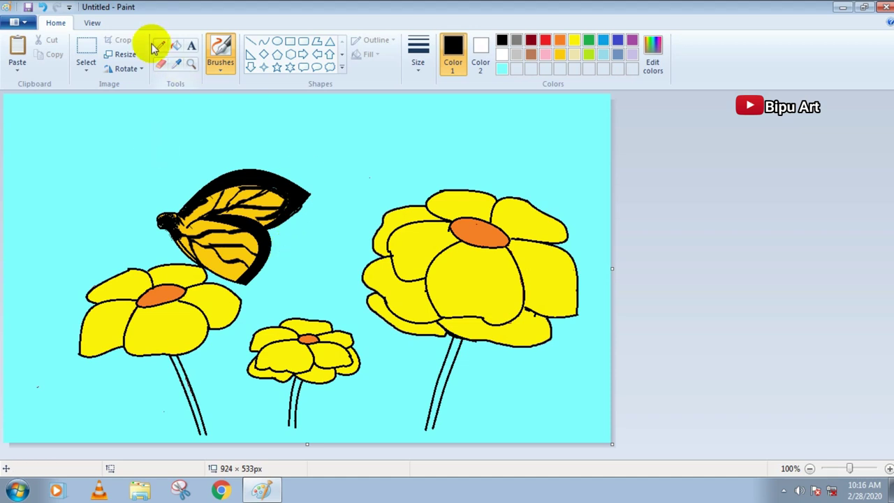
# Dot white spots on the butterfly's wings, head and body with the Pencil tool
pyautogui.click(160, 46)
pyautogui.click(502, 54)
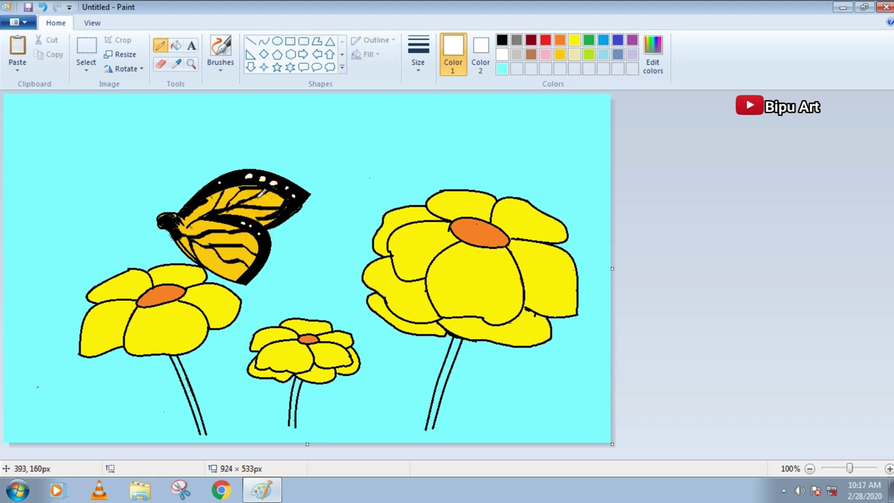
pyautogui.click(172, 225)
pyautogui.click(176, 236)
pyautogui.click(178, 243)
pyautogui.hotkey('ctrl', 'z')
pyautogui.click(302, 251)
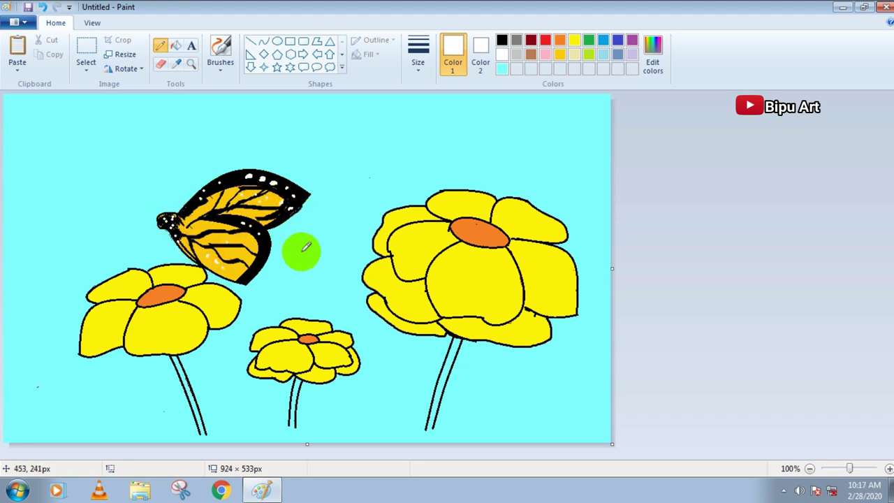
# Draw the butterfly's antennae and legs with a black pencil
pyautogui.click(502, 40)
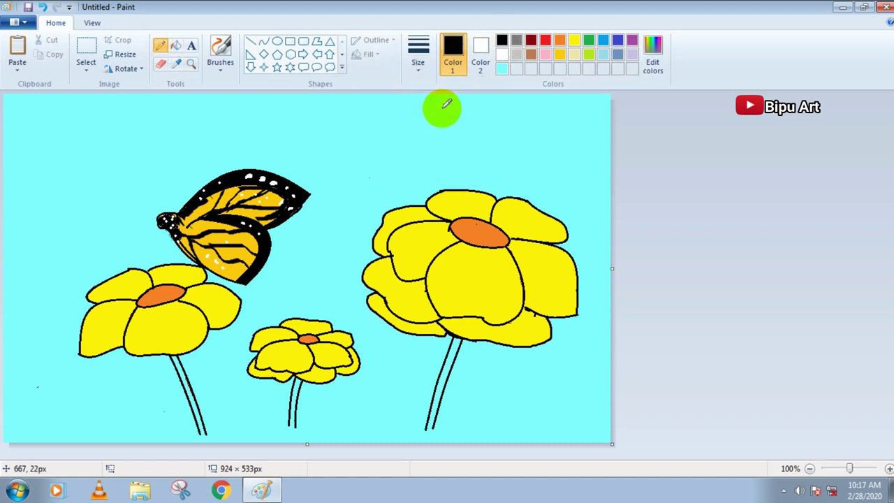
pyautogui.moveTo(158, 218)
pyautogui.mouseDown()
pyautogui.moveTo(132, 212)
pyautogui.moveTo(158, 222)
pyautogui.mouseUp()
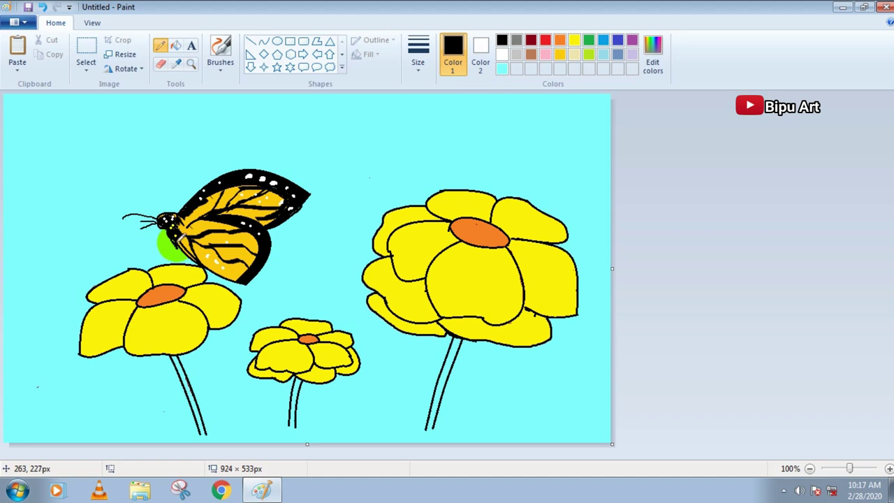
pyautogui.moveTo(176, 243)
pyautogui.mouseDown()
pyautogui.moveTo(153, 248)
pyautogui.moveTo(179, 248)
pyautogui.mouseUp()
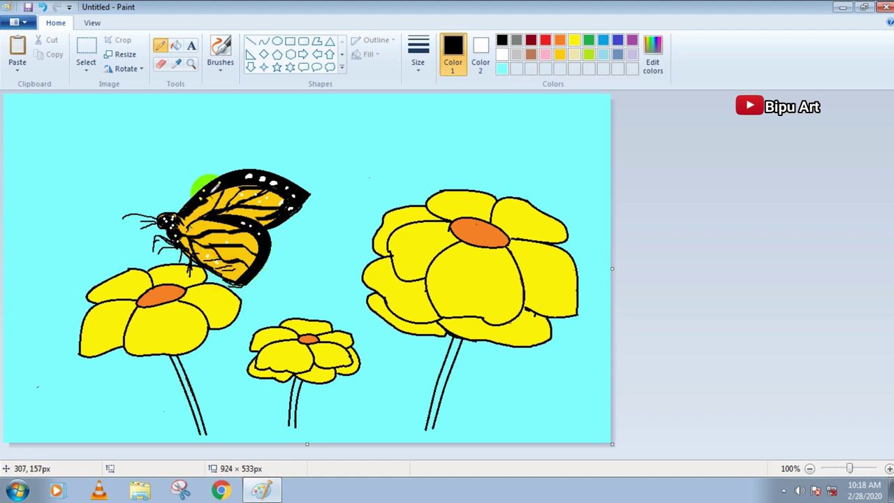
# Paint the stems of all three flowers with a thick green brush
pyautogui.click(588, 40)
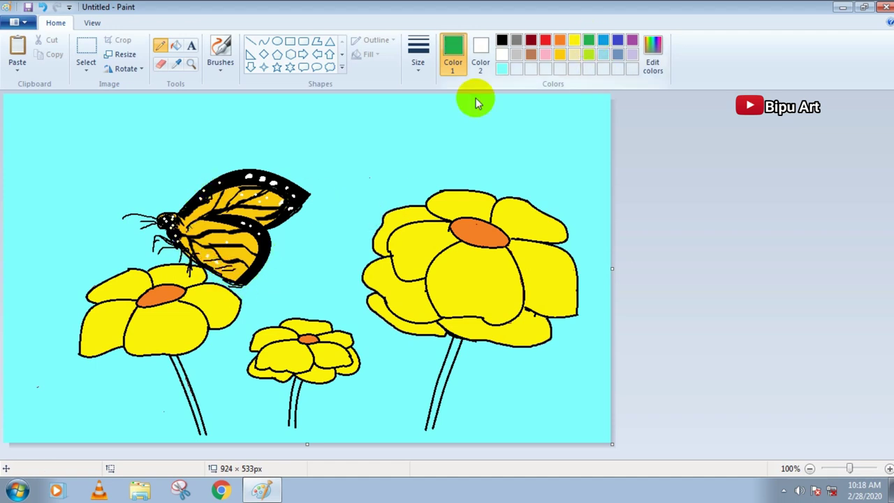
pyautogui.click(221, 64)
pyautogui.click(223, 90)
pyautogui.click(418, 64)
pyautogui.click(444, 145)
pyautogui.moveTo(178, 368); pyautogui.dragTo(202, 435)
pyautogui.moveTo(300, 386); pyautogui.dragTo(289, 439)
pyautogui.moveTo(458, 338)
pyautogui.mouseDown()
pyautogui.moveTo(426, 436)
pyautogui.moveTo(462, 347)
pyautogui.moveTo(430, 445)
pyautogui.mouseUp()
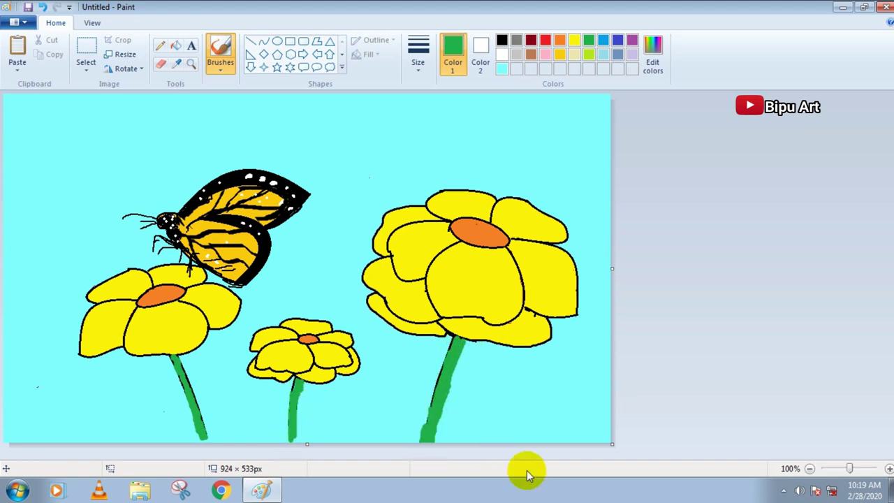
# Mix a darker yellow (red 225, green 214, blue 0) and shade the right flower's petals with a textured brush
pyautogui.click(561, 54)
pyautogui.click(575, 40)
pyautogui.click(659, 62)
pyautogui.moveTo(589, 215); pyautogui.dragTo(589, 221)
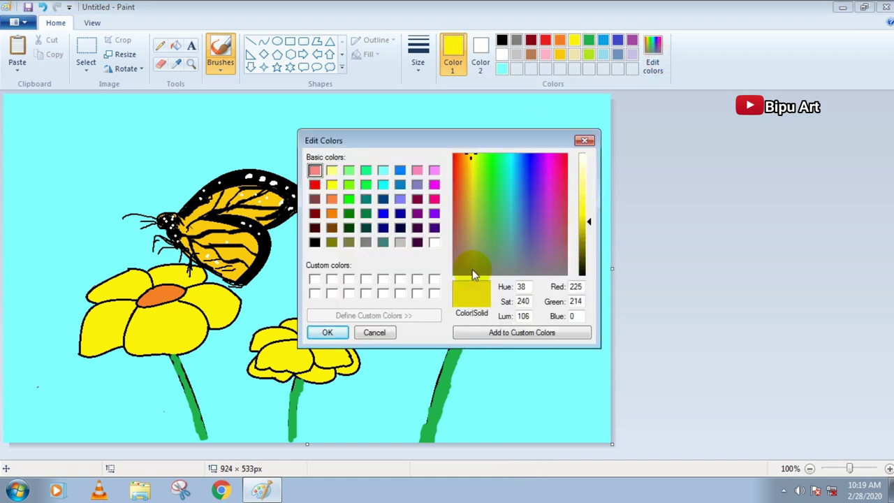
pyautogui.click(341, 331)
pyautogui.click(220, 66)
pyautogui.click(247, 116)
pyautogui.click(423, 62)
pyautogui.click(451, 146)
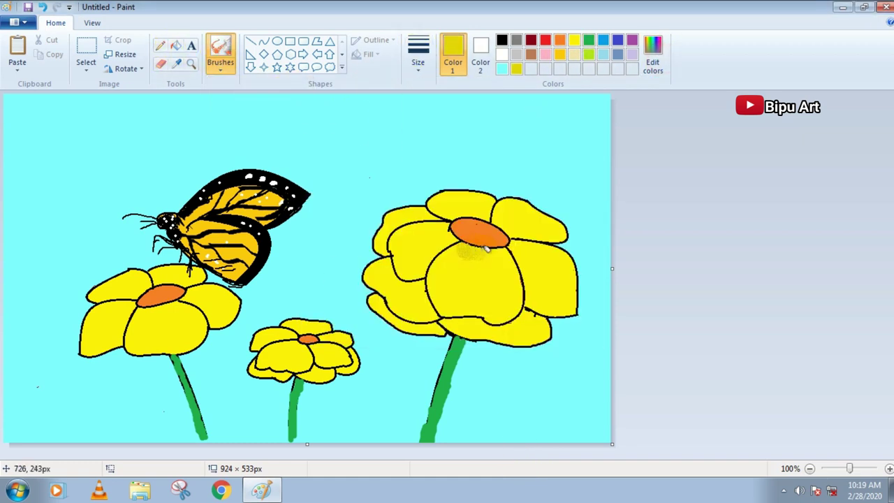
pyautogui.moveTo(443, 227)
pyautogui.mouseDown()
pyautogui.moveTo(401, 241)
pyautogui.moveTo(409, 276)
pyautogui.mouseUp()
pyautogui.moveTo(516, 262); pyautogui.dragTo(519, 249)
# Shade the petals of all three flowers with gold using the textured brush
pyautogui.click(561, 54)
pyautogui.moveTo(441, 274)
pyautogui.mouseDown()
pyautogui.moveTo(456, 305)
pyautogui.moveTo(482, 293)
pyautogui.mouseUp()
pyautogui.moveTo(389, 316)
pyautogui.mouseDown()
pyautogui.moveTo(386, 270)
pyautogui.moveTo(412, 307)
pyautogui.moveTo(469, 327)
pyautogui.moveTo(461, 320)
pyautogui.moveTo(522, 333)
pyautogui.moveTo(536, 279)
pyautogui.mouseUp()
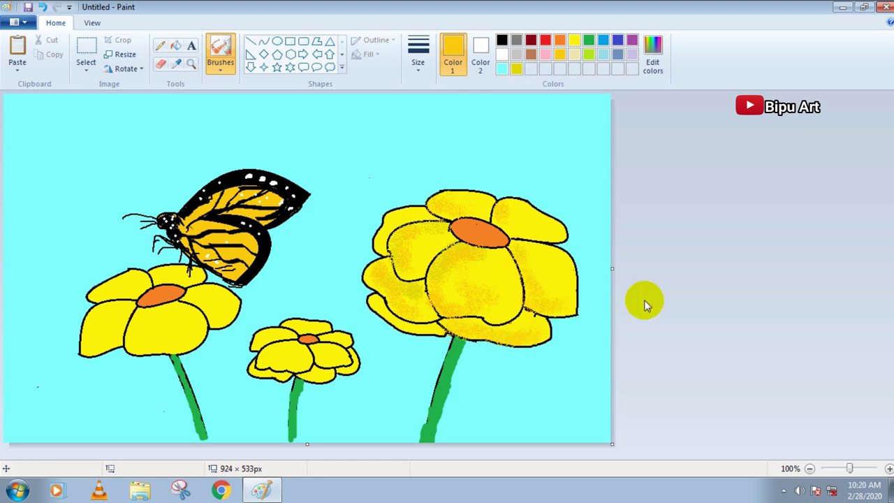
pyautogui.moveTo(142, 336)
pyautogui.mouseDown()
pyautogui.moveTo(136, 349)
pyautogui.moveTo(186, 292)
pyautogui.moveTo(220, 325)
pyautogui.moveTo(227, 307)
pyautogui.mouseUp()
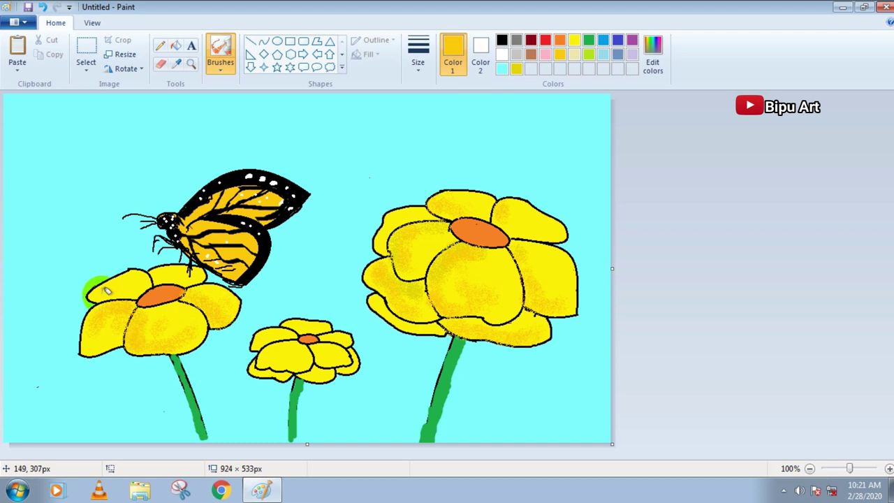
pyautogui.moveTo(265, 359)
pyautogui.mouseDown()
pyautogui.moveTo(331, 352)
pyautogui.moveTo(318, 369)
pyautogui.moveTo(281, 367)
pyautogui.moveTo(296, 320)
pyautogui.moveTo(265, 344)
pyautogui.mouseUp()
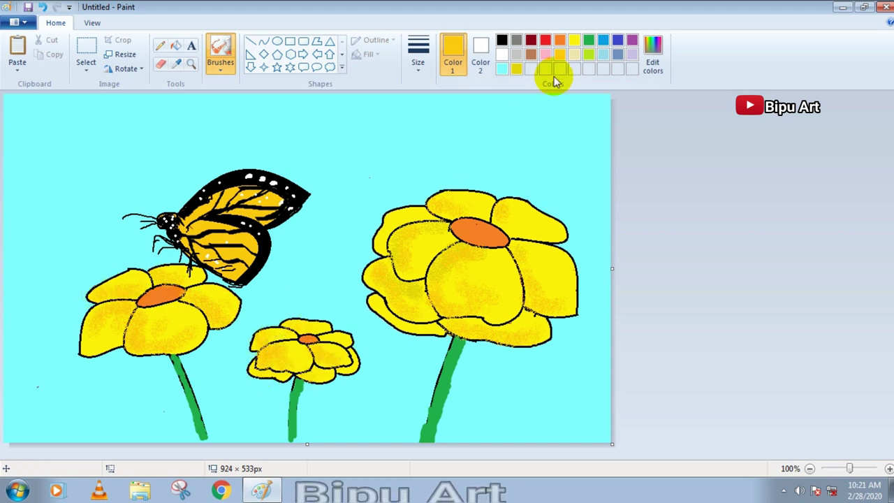
# Dot the orange centres of the left and middle flowers with white using the Pencil tool
pyautogui.click(502, 55)
pyautogui.click(161, 47)
pyautogui.click(151, 290)
pyautogui.click(159, 287)
pyautogui.click(147, 296)
pyautogui.click(160, 295)
pyautogui.click(152, 300)
pyautogui.click(159, 300)
pyautogui.click(166, 294)
pyautogui.click(173, 292)
pyautogui.click(179, 293)
pyautogui.click(173, 297)
pyautogui.click(166, 299)
pyautogui.click(146, 302)
pyautogui.click(305, 340)
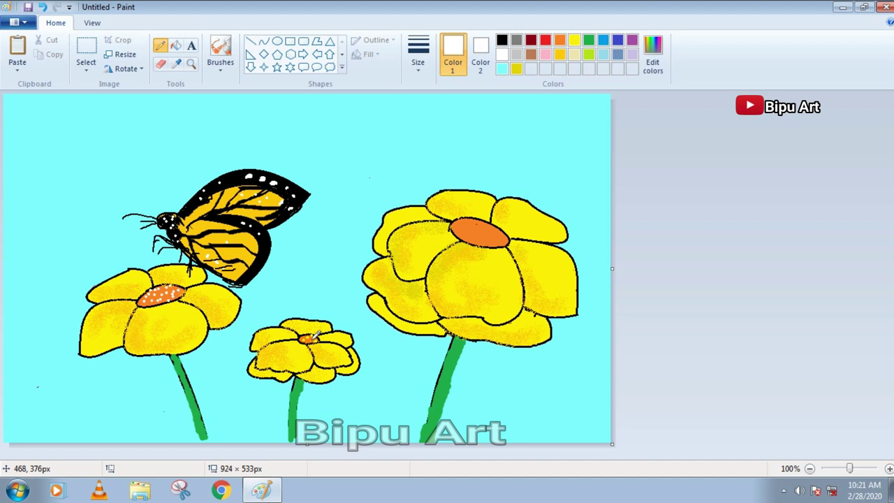
# Dot the orange centre of the right flower with white
pyautogui.click(473, 226)
pyautogui.click(480, 229)
pyautogui.click(487, 232)
pyautogui.click(495, 239)
pyautogui.click(487, 237)
pyautogui.click(489, 242)
pyautogui.click(480, 241)
pyautogui.click(493, 230)
pyautogui.click(499, 236)
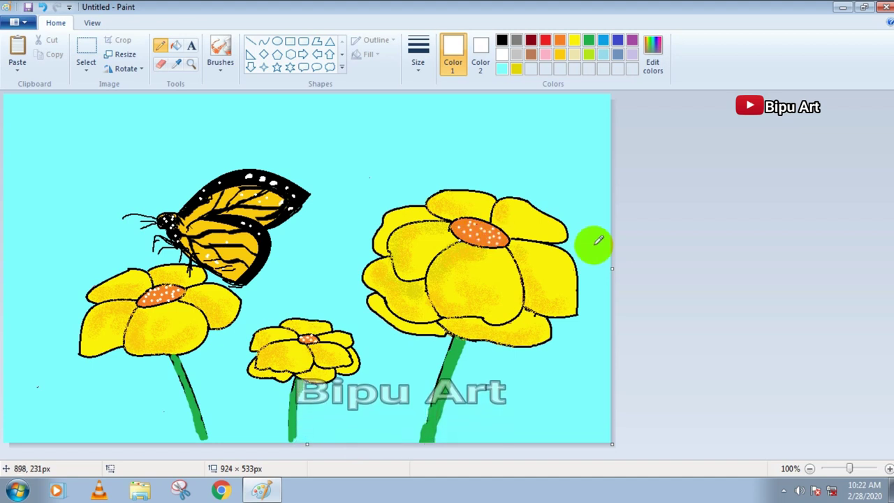
# Draw a lime highlight along one side of each flower stem with the Curve tool
pyautogui.click(589, 54)
pyautogui.click(263, 41)
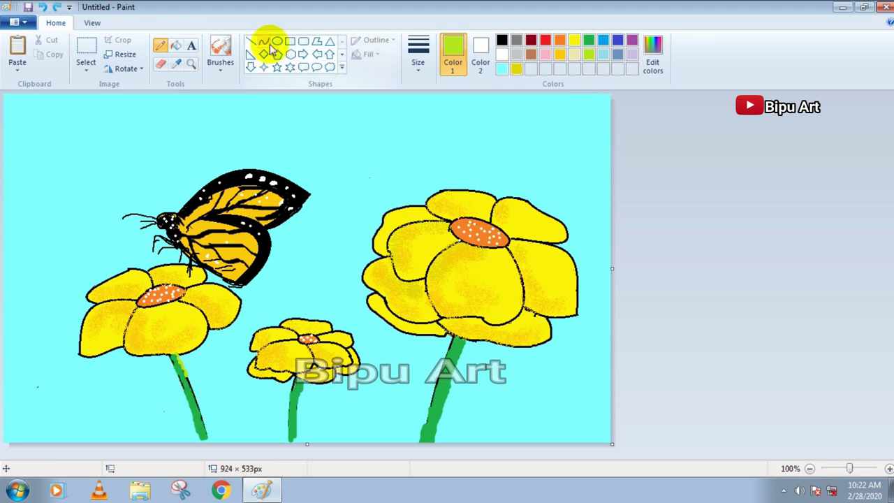
pyautogui.moveTo(174, 356); pyautogui.dragTo(207, 436)
pyautogui.moveTo(301, 380); pyautogui.dragTo(294, 436)
pyautogui.moveTo(463, 343); pyautogui.dragTo(431, 439)
pyautogui.click(454, 367)
pyautogui.click(446, 393)
pyautogui.click(495, 366)
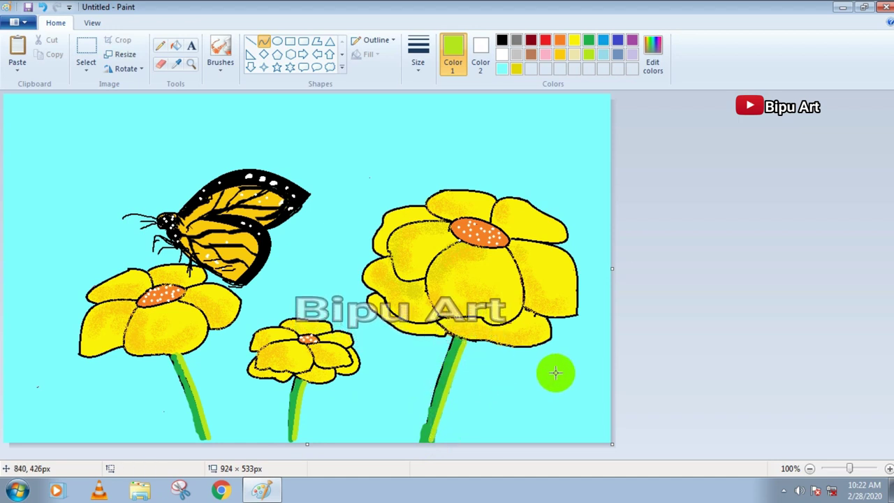
# Draw long curved green grass blades around and below the left flower with a calligraphy-style brush
pyautogui.click(589, 40)
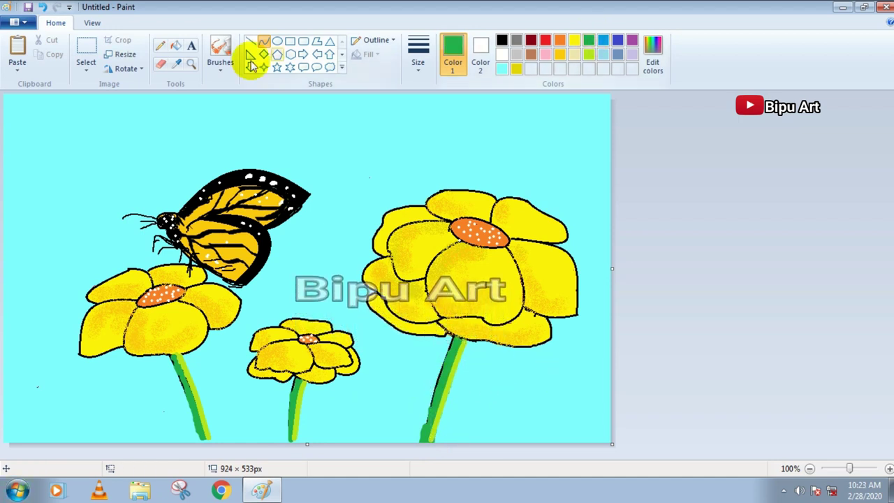
pyautogui.click(220, 69)
pyautogui.click(279, 84)
pyautogui.moveTo(93, 434)
pyautogui.mouseDown()
pyautogui.moveTo(88, 406)
pyautogui.moveTo(24, 339)
pyautogui.moveTo(93, 374)
pyautogui.moveTo(34, 406)
pyautogui.mouseUp()
pyautogui.moveTo(196, 438); pyautogui.dragTo(116, 378)
pyautogui.moveTo(173, 427); pyautogui.dragTo(91, 366)
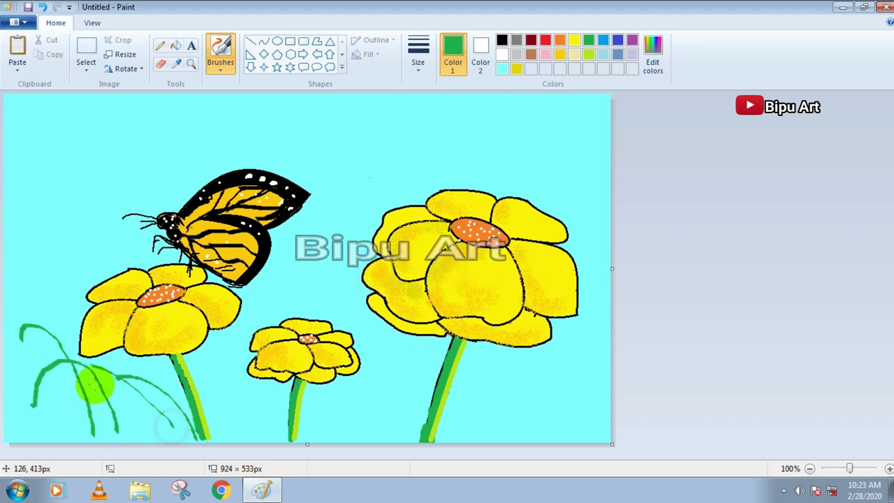
pyautogui.moveTo(139, 434); pyautogui.dragTo(94, 371)
pyautogui.moveTo(62, 439); pyautogui.dragTo(28, 322)
pyautogui.moveTo(60, 425)
pyautogui.mouseDown()
pyautogui.moveTo(45, 342)
pyautogui.moveTo(39, 388)
pyautogui.mouseUp()
pyautogui.moveTo(89, 307)
pyautogui.mouseDown()
pyautogui.moveTo(60, 280)
pyautogui.moveTo(33, 293)
pyautogui.mouseUp()
# Draw curved green grass blades beside the right flower's stem and one above its upper petal
pyautogui.moveTo(447, 437)
pyautogui.mouseDown()
pyautogui.moveTo(512, 365)
pyautogui.moveTo(540, 389)
pyautogui.mouseUp()
pyautogui.moveTo(460, 431); pyautogui.dragTo(547, 364)
pyautogui.moveTo(482, 429)
pyautogui.mouseDown()
pyautogui.moveTo(504, 390)
pyautogui.moveTo(590, 352)
pyautogui.mouseUp()
pyautogui.moveTo(505, 430); pyautogui.dragTo(610, 330)
pyautogui.moveTo(529, 412); pyautogui.dragTo(580, 396)
pyautogui.moveTo(534, 200); pyautogui.dragTo(577, 179)
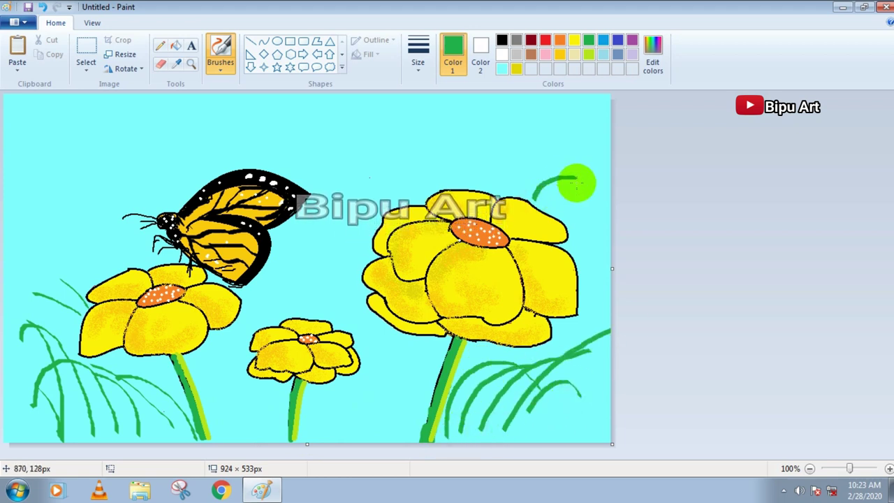
# Fill out the lower edge of the scene with dense green grass strokes between and around the stems
pyautogui.moveTo(365, 440); pyautogui.dragTo(433, 344)
pyautogui.moveTo(462, 434)
pyautogui.mouseDown()
pyautogui.moveTo(552, 413)
pyautogui.moveTo(600, 419)
pyautogui.mouseUp()
pyautogui.moveTo(231, 391)
pyautogui.mouseDown()
pyautogui.moveTo(235, 429)
pyautogui.moveTo(214, 427)
pyautogui.moveTo(282, 437)
pyautogui.moveTo(427, 413)
pyautogui.moveTo(433, 363)
pyautogui.mouseUp()
pyautogui.moveTo(181, 438)
pyautogui.mouseDown()
pyautogui.moveTo(65, 384)
pyautogui.moveTo(42, 432)
pyautogui.moveTo(14, 367)
pyautogui.moveTo(56, 371)
pyautogui.moveTo(23, 293)
pyautogui.moveTo(70, 385)
pyautogui.moveTo(29, 376)
pyautogui.mouseUp()
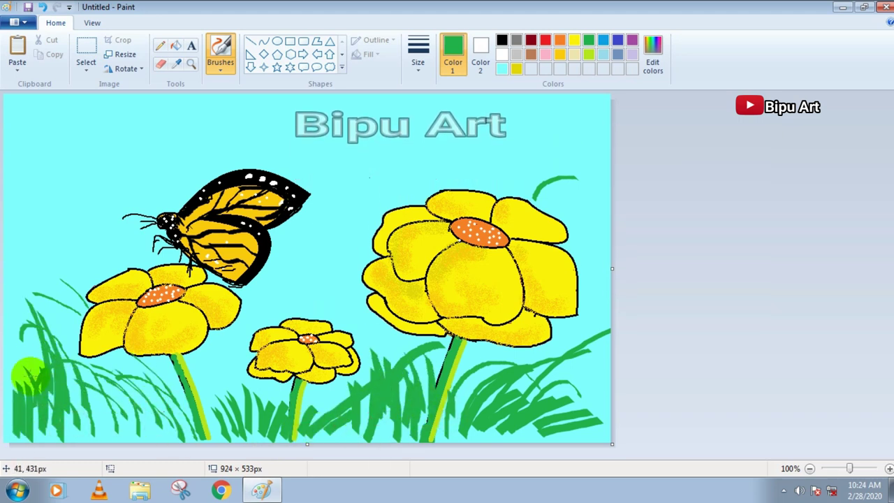
pyautogui.moveTo(88, 412)
pyautogui.mouseDown()
pyautogui.moveTo(126, 433)
pyautogui.moveTo(128, 420)
pyautogui.mouseUp()
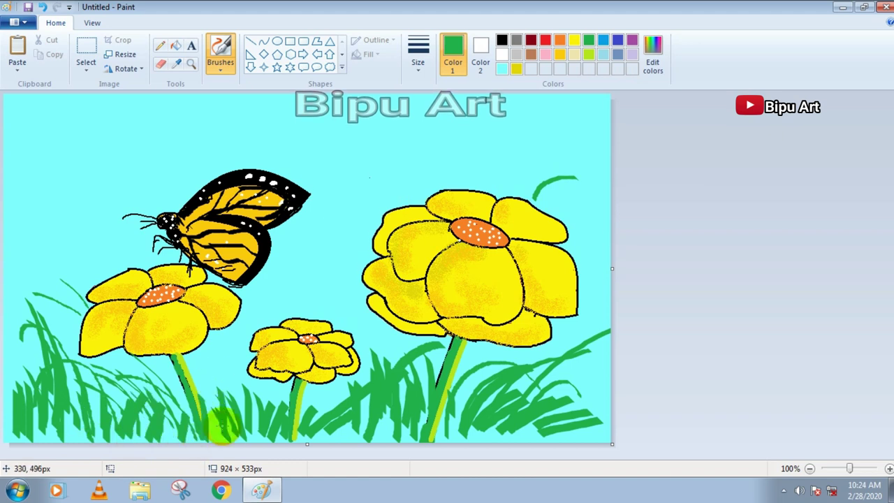
# Add speckled green texture over the base of the grass along the canvas's lower edge
pyautogui.click(416, 55)
pyautogui.click(433, 123)
pyautogui.moveTo(604, 431)
pyautogui.mouseDown()
pyautogui.moveTo(492, 433)
pyautogui.moveTo(472, 418)
pyautogui.moveTo(479, 425)
pyautogui.moveTo(433, 427)
pyautogui.moveTo(570, 442)
pyautogui.moveTo(589, 410)
pyautogui.moveTo(424, 433)
pyautogui.moveTo(418, 412)
pyautogui.moveTo(375, 410)
pyautogui.moveTo(390, 424)
pyautogui.moveTo(346, 429)
pyautogui.moveTo(568, 403)
pyautogui.moveTo(600, 380)
pyautogui.moveTo(592, 419)
pyautogui.mouseUp()
pyautogui.moveTo(63, 427)
pyautogui.mouseDown()
pyautogui.moveTo(90, 399)
pyautogui.moveTo(140, 430)
pyautogui.moveTo(186, 420)
pyautogui.moveTo(249, 424)
pyautogui.moveTo(282, 437)
pyautogui.moveTo(300, 425)
pyautogui.moveTo(192, 443)
pyautogui.moveTo(33, 427)
pyautogui.moveTo(49, 412)
pyautogui.mouseUp()
# Mix a darker green and shade the ground and lower grass with a speckled texture
pyautogui.click(653, 54)
pyautogui.moveTo(589, 223); pyautogui.dragTo(589, 239)
pyautogui.click(328, 333)
pyautogui.moveTo(31, 435); pyautogui.dragTo(9, 438)
pyautogui.moveTo(68, 433)
pyautogui.mouseDown()
pyautogui.moveTo(162, 432)
pyautogui.moveTo(136, 437)
pyautogui.moveTo(169, 423)
pyautogui.moveTo(229, 427)
pyautogui.moveTo(177, 437)
pyautogui.moveTo(599, 429)
pyautogui.mouseUp()
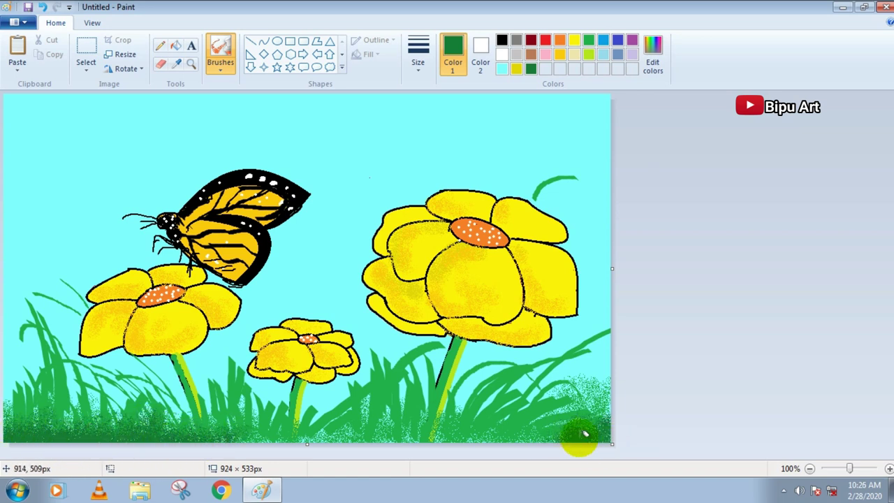
pyautogui.moveTo(512, 431)
pyautogui.mouseDown()
pyautogui.moveTo(479, 430)
pyautogui.moveTo(462, 444)
pyautogui.moveTo(478, 429)
pyautogui.moveTo(457, 423)
pyautogui.moveTo(454, 441)
pyautogui.moveTo(434, 433)
pyautogui.mouseUp()
pyautogui.moveTo(358, 440)
pyautogui.mouseDown()
pyautogui.moveTo(335, 417)
pyautogui.moveTo(337, 431)
pyautogui.moveTo(279, 440)
pyautogui.mouseUp()
pyautogui.moveTo(171, 425); pyautogui.dragTo(6, 386)
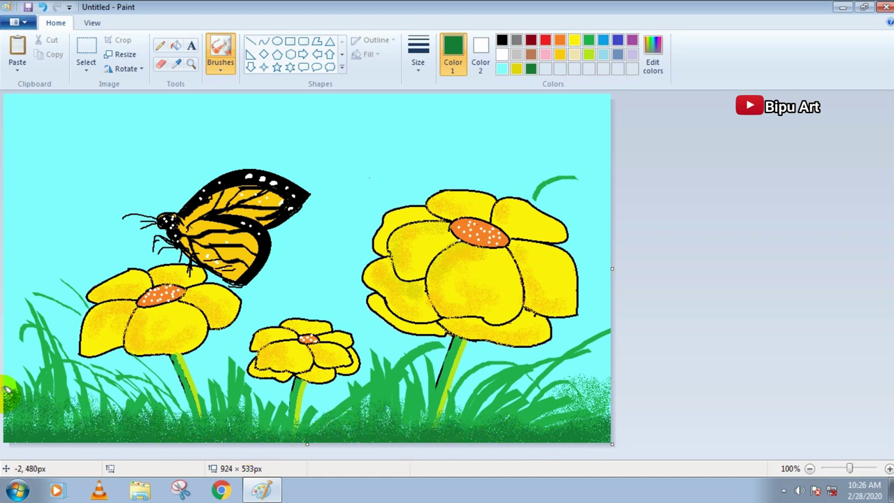
pyautogui.moveTo(602, 388); pyautogui.dragTo(491, 398)
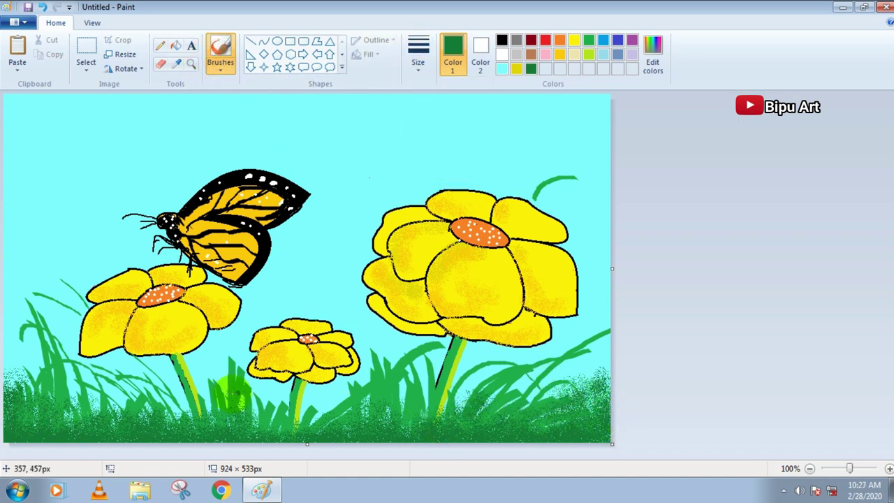
# Add dark green blades to the grass around the flower stems
pyautogui.moveTo(371, 419)
pyautogui.mouseDown()
pyautogui.moveTo(379, 368)
pyautogui.moveTo(412, 404)
pyautogui.mouseUp()
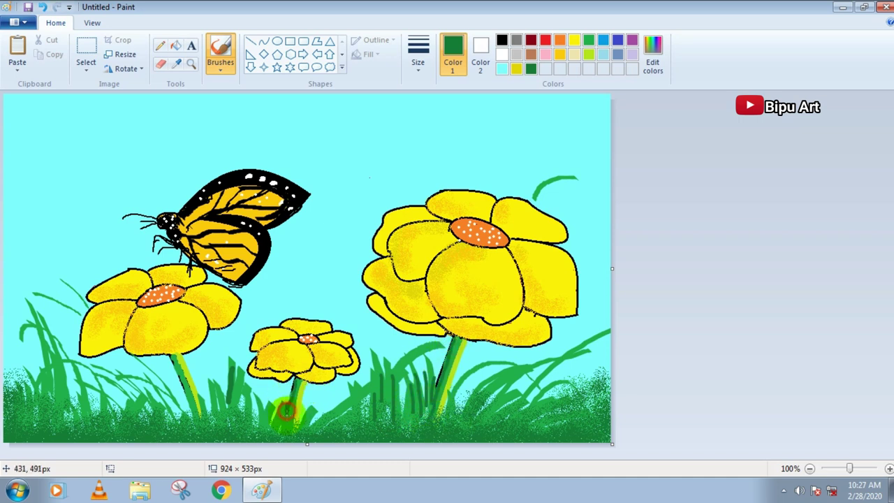
pyautogui.moveTo(209, 399)
pyautogui.mouseDown()
pyautogui.moveTo(224, 345)
pyautogui.moveTo(255, 303)
pyautogui.mouseUp()
pyautogui.moveTo(213, 379); pyautogui.dragTo(280, 287)
pyautogui.moveTo(183, 408); pyautogui.dragTo(147, 374)
pyautogui.moveTo(187, 421)
pyautogui.mouseDown()
pyautogui.moveTo(185, 396)
pyautogui.moveTo(165, 389)
pyautogui.moveTo(131, 416)
pyautogui.moveTo(48, 393)
pyautogui.moveTo(97, 361)
pyautogui.mouseUp()
pyautogui.moveTo(91, 285); pyautogui.dragTo(31, 288)
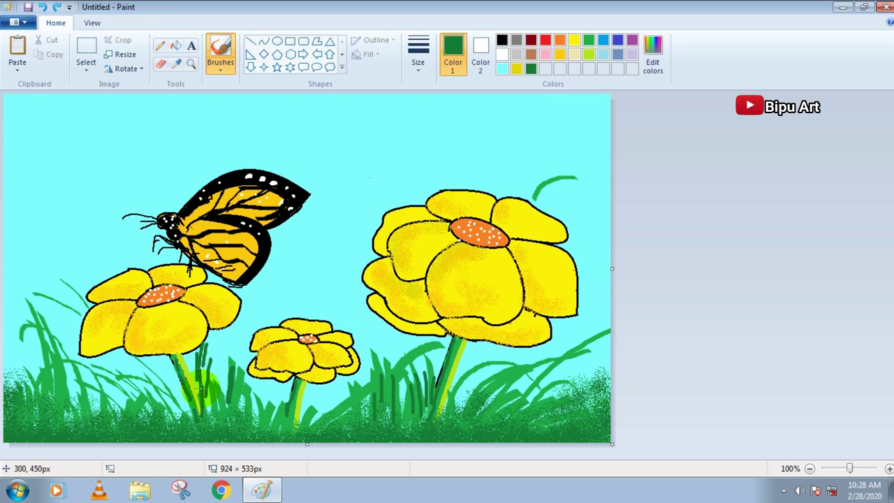
pyautogui.click(263, 42)
pyautogui.click(374, 40)
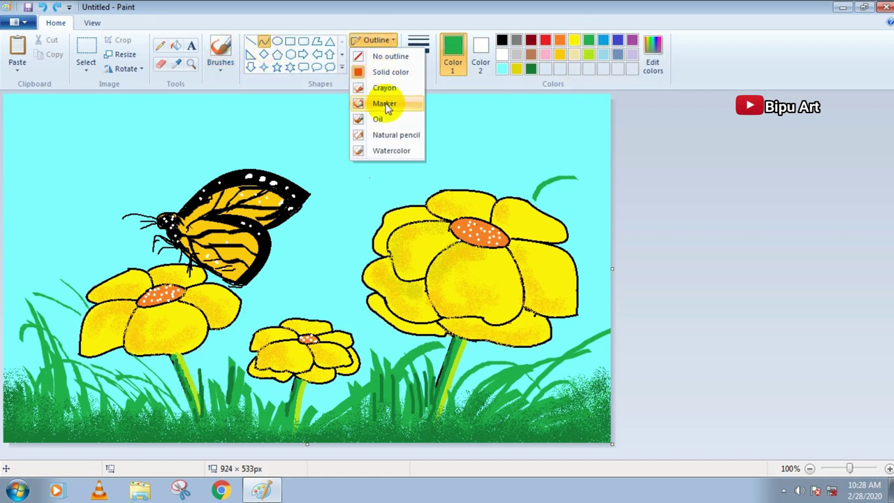
pyautogui.click(380, 87)
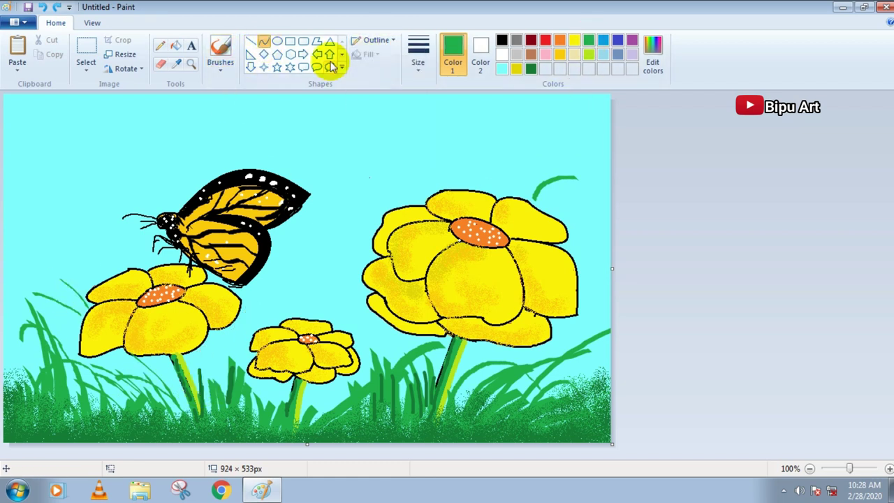
# Paint broad green leaves and blades behind the left flower and around the middle flower's stem
pyautogui.click(220, 62)
pyautogui.moveTo(153, 417); pyautogui.dragTo(153, 417)
pyautogui.moveTo(66, 291)
pyautogui.mouseDown()
pyautogui.moveTo(61, 247)
pyautogui.moveTo(108, 270)
pyautogui.moveTo(105, 237)
pyautogui.moveTo(122, 259)
pyautogui.mouseUp()
pyautogui.moveTo(142, 401)
pyautogui.mouseDown()
pyautogui.moveTo(193, 405)
pyautogui.moveTo(218, 393)
pyautogui.moveTo(227, 347)
pyautogui.moveTo(304, 287)
pyautogui.mouseUp()
pyautogui.moveTo(275, 299)
pyautogui.mouseDown()
pyautogui.moveTo(313, 303)
pyautogui.moveTo(278, 316)
pyautogui.moveTo(314, 282)
pyautogui.mouseUp()
pyautogui.moveTo(309, 417); pyautogui.dragTo(335, 394)
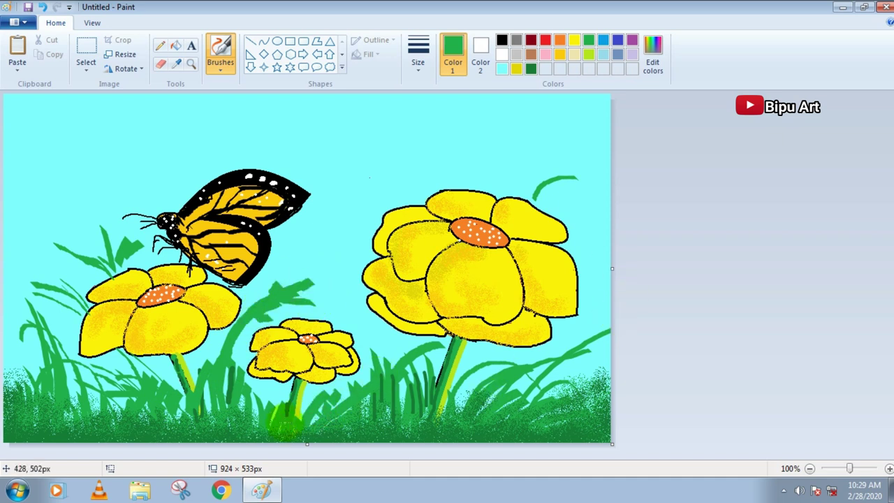
# Paint green grass blades beside and beneath the left flower and around the middle flower with a calligraphy brush
pyautogui.click(226, 69)
pyautogui.click(245, 87)
pyautogui.moveTo(68, 397); pyautogui.dragTo(91, 375)
pyautogui.moveTo(114, 407); pyautogui.dragTo(159, 371)
pyautogui.moveTo(42, 341); pyautogui.dragTo(88, 278)
pyautogui.moveTo(21, 361)
pyautogui.mouseDown()
pyautogui.moveTo(39, 268)
pyautogui.moveTo(84, 402)
pyautogui.moveTo(91, 391)
pyautogui.moveTo(31, 269)
pyautogui.moveTo(24, 399)
pyautogui.moveTo(68, 279)
pyautogui.moveTo(68, 402)
pyautogui.moveTo(105, 396)
pyautogui.mouseUp()
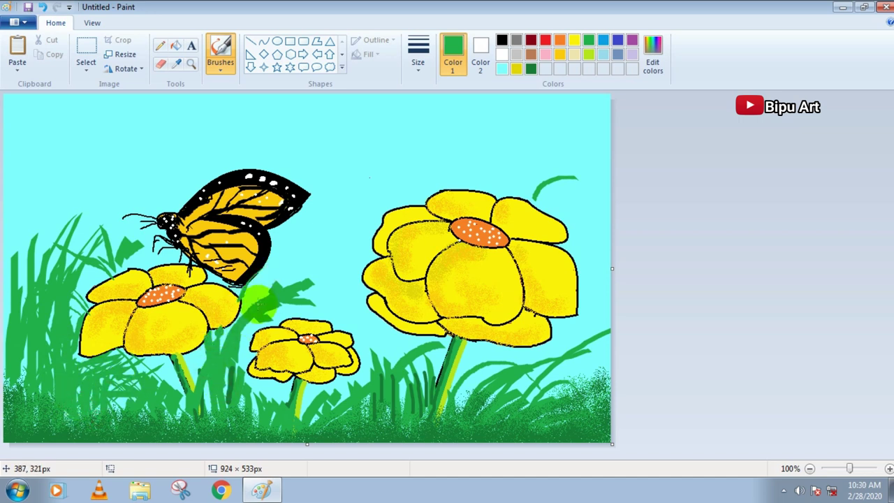
pyautogui.moveTo(273, 319); pyautogui.dragTo(271, 336)
pyautogui.moveTo(266, 398)
pyautogui.mouseDown()
pyautogui.moveTo(299, 256)
pyautogui.moveTo(323, 311)
pyautogui.mouseUp()
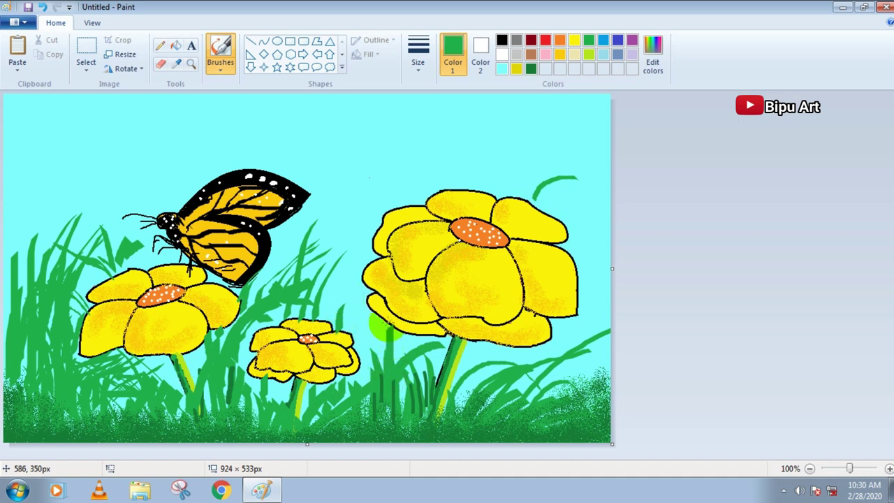
# Add curved green blades above the large flower and more grass below and beside it up to the canvas edge
pyautogui.moveTo(404, 204); pyautogui.dragTo(430, 173)
pyautogui.moveTo(482, 184); pyautogui.dragTo(508, 149)
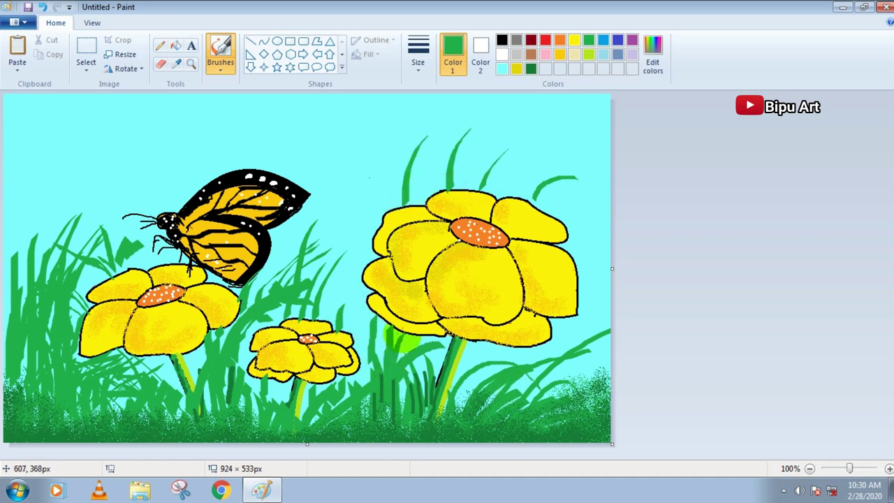
pyautogui.moveTo(516, 373); pyautogui.dragTo(542, 348)
pyautogui.moveTo(574, 253); pyautogui.dragTo(588, 222)
pyautogui.moveTo(579, 252); pyautogui.dragTo(585, 244)
pyautogui.moveTo(575, 384); pyautogui.dragTo(583, 305)
pyautogui.moveTo(585, 368); pyautogui.dragTo(592, 306)
pyautogui.moveTo(604, 380)
pyautogui.mouseDown()
pyautogui.moveTo(607, 339)
pyautogui.moveTo(537, 391)
pyautogui.moveTo(475, 387)
pyautogui.mouseUp()
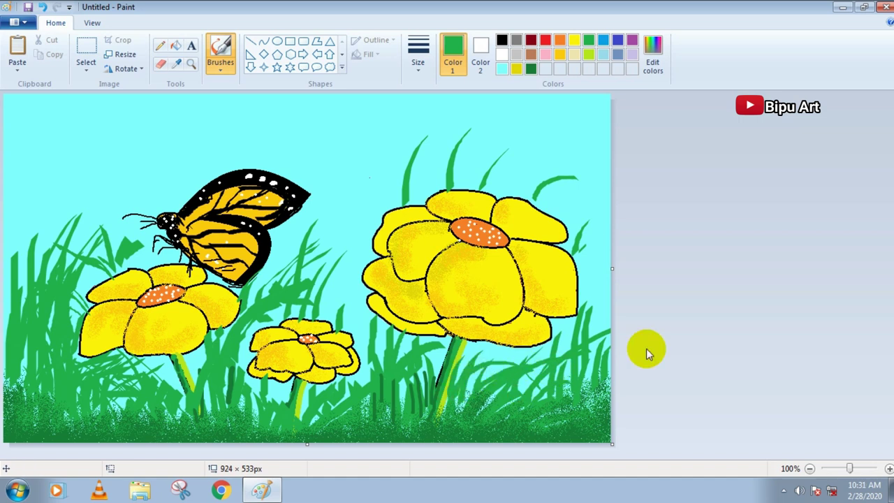
# Mix a slightly darker green and shade the grass with thin strokes around all three flowers
pyautogui.click(653, 54)
pyautogui.moveTo(588, 225); pyautogui.dragTo(586, 236)
pyautogui.click(329, 332)
pyautogui.click(418, 56)
pyautogui.click(426, 112)
pyautogui.moveTo(23, 386); pyautogui.dragTo(22, 360)
pyautogui.moveTo(56, 335); pyautogui.dragTo(76, 283)
pyautogui.moveTo(78, 391); pyautogui.dragTo(84, 363)
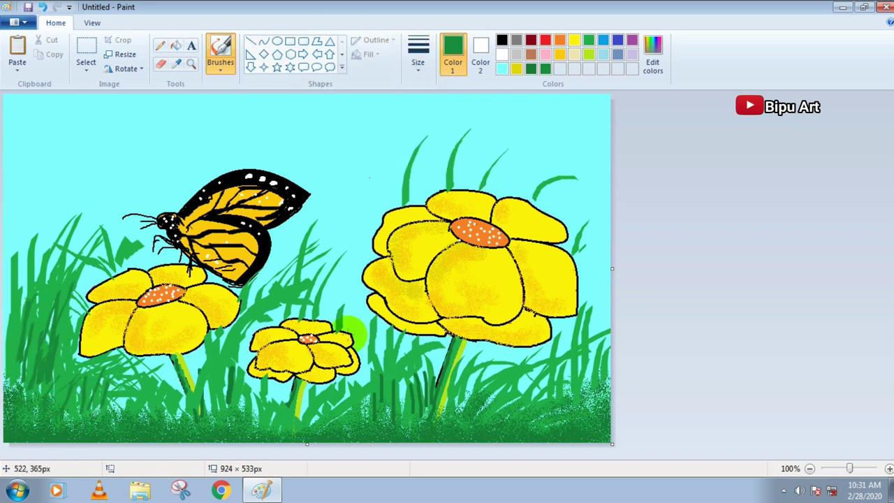
pyautogui.moveTo(236, 332); pyautogui.dragTo(275, 285)
pyautogui.moveTo(234, 417); pyautogui.dragTo(232, 386)
pyautogui.moveTo(351, 415); pyautogui.dragTo(373, 376)
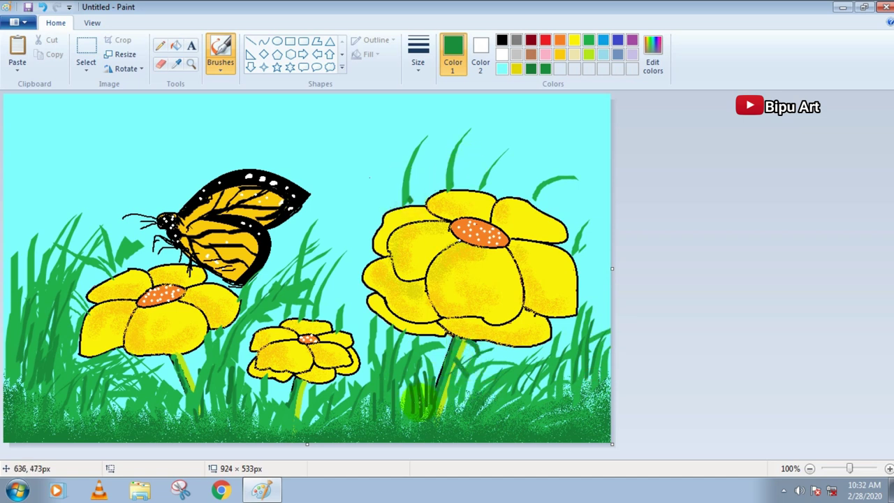
# Draw thin bright green blades in front of the flowers and along the ground across the canvas's lower edge
pyautogui.click(593, 40)
pyautogui.moveTo(129, 248); pyautogui.dragTo(144, 269)
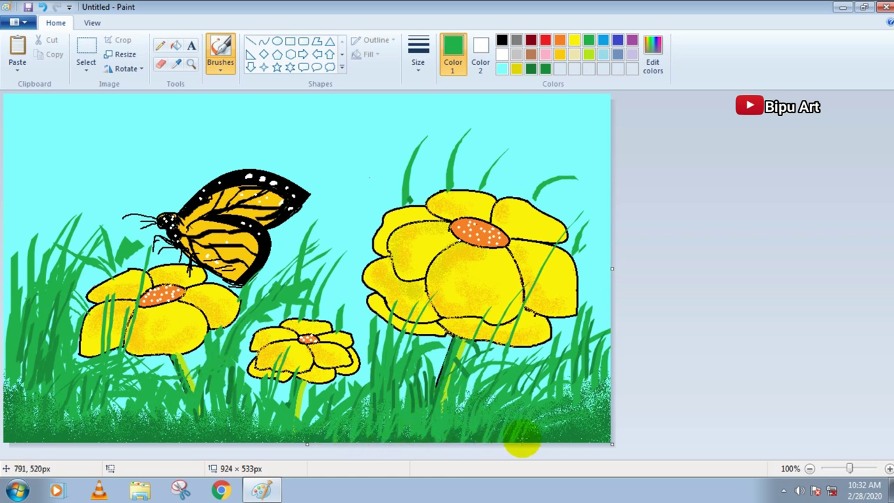
pyautogui.moveTo(559, 435); pyautogui.dragTo(577, 397)
pyautogui.moveTo(594, 436); pyautogui.dragTo(606, 391)
pyautogui.moveTo(302, 437); pyautogui.dragTo(313, 412)
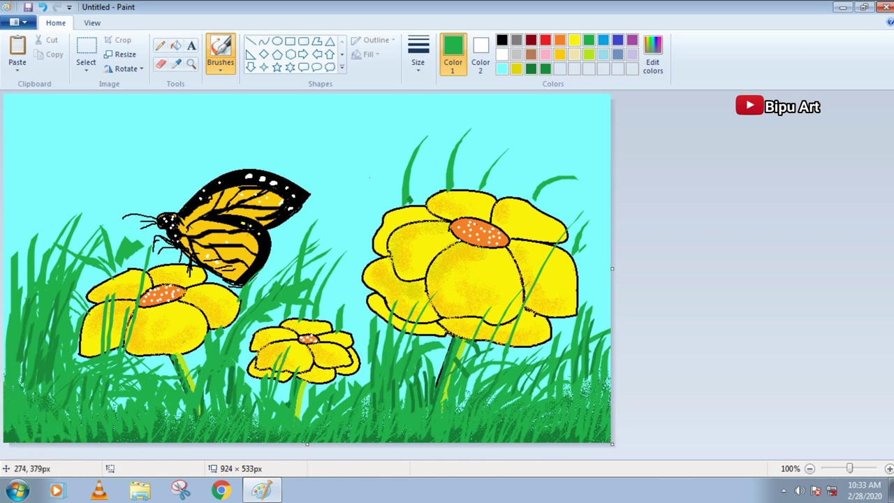
# Mix pale yellow tones and airbrush soft highlights onto the petals of all three flowers
pyautogui.click(574, 40)
pyautogui.click(653, 53)
pyautogui.click(586, 184)
pyautogui.click(319, 331)
pyautogui.click(221, 66)
pyautogui.click(301, 88)
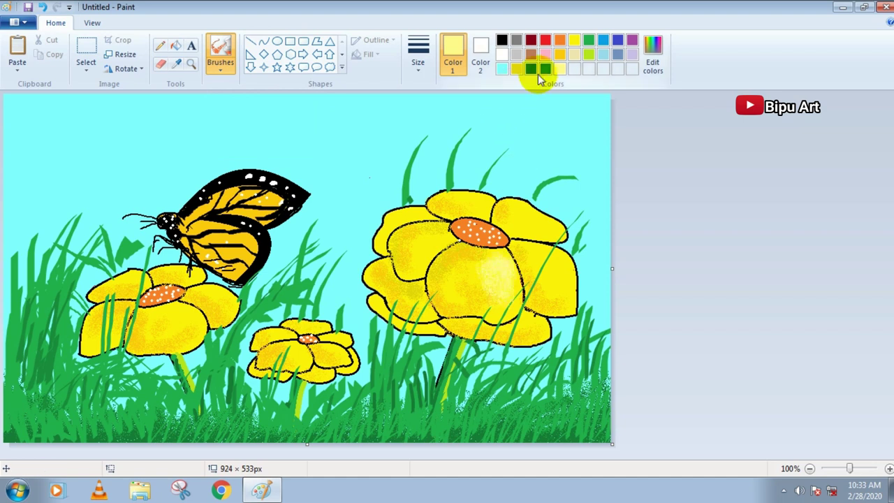
pyautogui.click(653, 53)
pyautogui.click(336, 329)
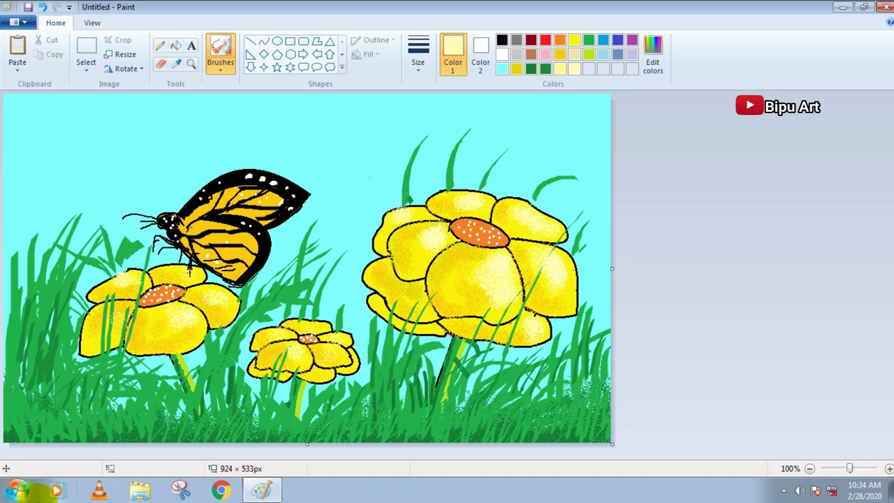
# Speckle the lower grass with lime and paint thin lime calligraphy blades throughout the grass
pyautogui.click(589, 53)
pyautogui.moveTo(61, 374)
pyautogui.mouseDown()
pyautogui.moveTo(116, 407)
pyautogui.moveTo(52, 419)
pyautogui.moveTo(406, 416)
pyautogui.moveTo(564, 355)
pyautogui.moveTo(415, 424)
pyautogui.moveTo(529, 419)
pyautogui.moveTo(433, 328)
pyautogui.mouseUp()
pyautogui.click(220, 55)
pyautogui.click(219, 88)
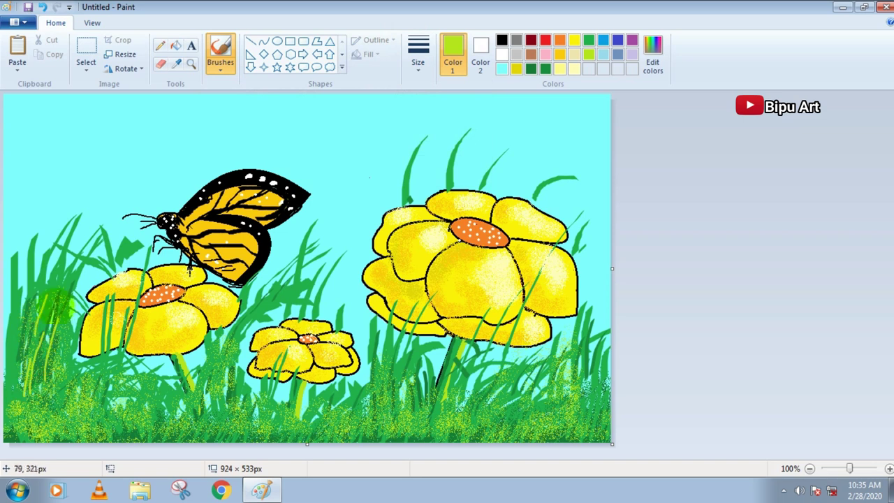
pyautogui.moveTo(458, 401); pyautogui.dragTo(559, 386)
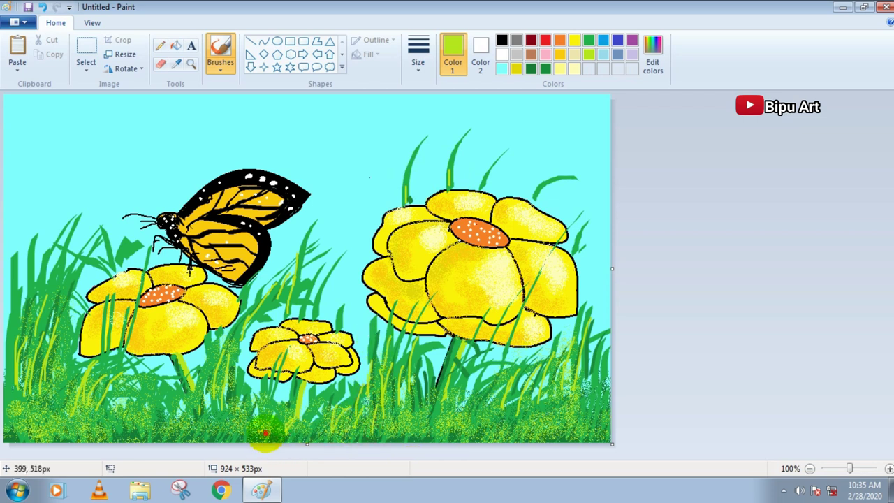
pyautogui.moveTo(172, 423); pyautogui.dragTo(173, 400)
pyautogui.moveTo(113, 430); pyautogui.dragTo(118, 409)
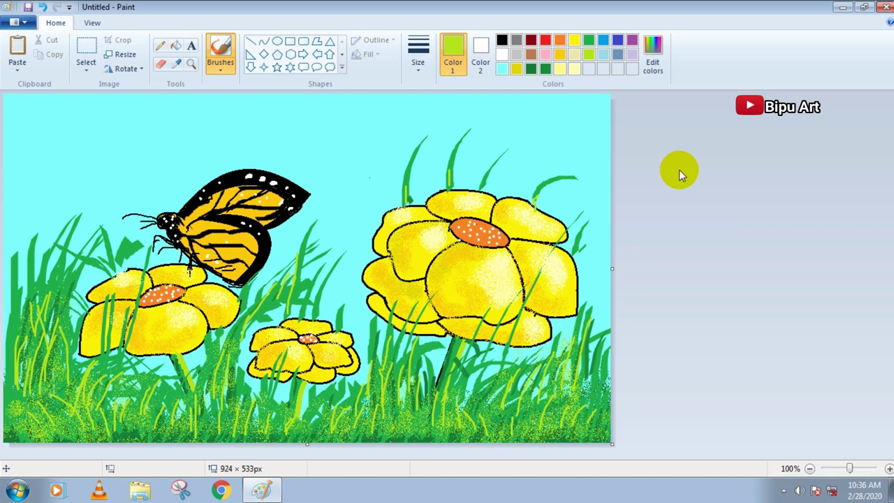
# Airbrush green speckles over the ground and lower grass to blend the lime texture
pyautogui.click(589, 40)
pyautogui.click(220, 56)
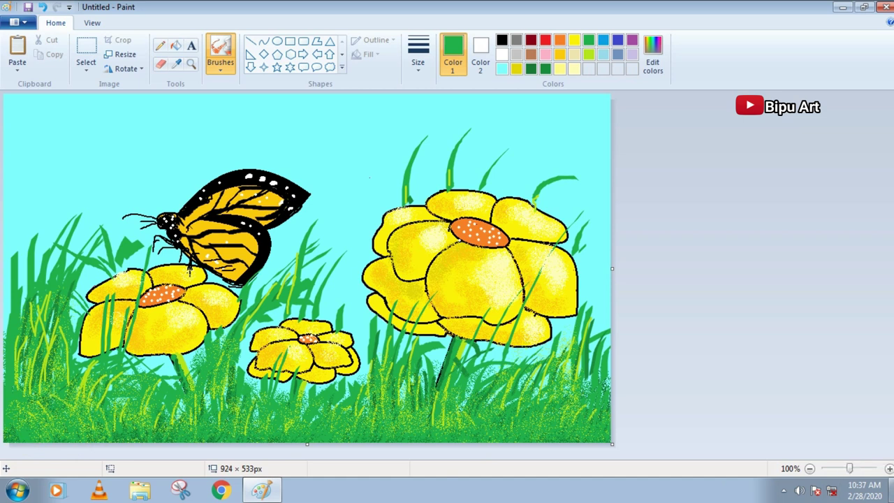
# Frame the picture with an unfilled, thick white rectangle along the canvas edges
pyautogui.click(291, 42)
pyautogui.click(480, 55)
pyautogui.click(453, 55)
pyautogui.click(502, 55)
pyautogui.click(418, 55)
pyautogui.click(424, 170)
pyautogui.click(371, 41)
pyautogui.click(379, 72)
pyautogui.moveTo(5, 96); pyautogui.dragTo(608, 439)
pyautogui.moveTo(4, 269); pyautogui.dragTo(5, 270)
pyautogui.moveTo(308, 95); pyautogui.dragTo(308, 97)
pyautogui.moveTo(607, 275); pyautogui.dragTo(609, 275)
pyautogui.click(696, 286)
# Sign the picture's lower-right corner with the artist's name in white, bold Edwardian Script ITC text, size 22
pyautogui.click(192, 45)
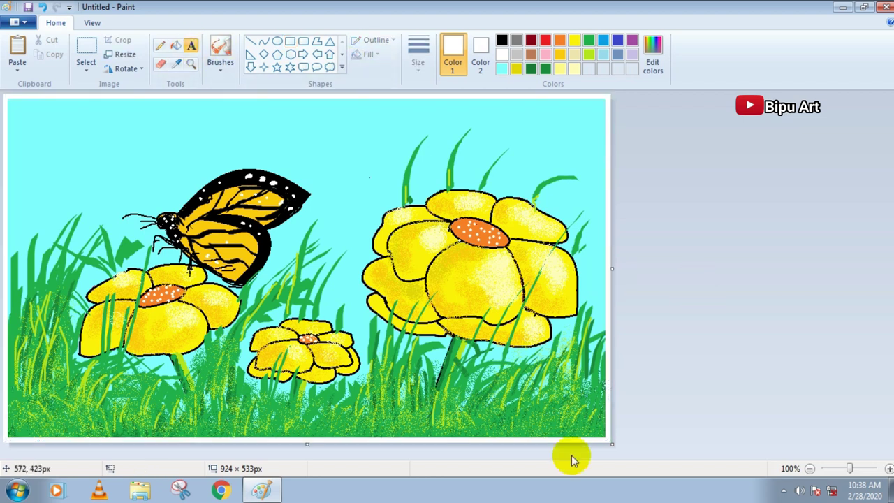
pyautogui.click(541, 405)
pyautogui.moveTo(540, 416); pyautogui.dragTo(557, 416)
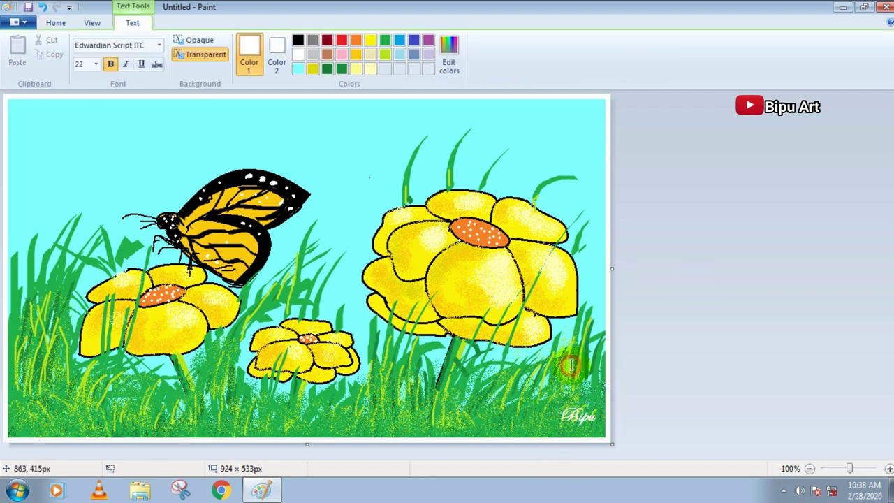
pyautogui.click(676, 370)
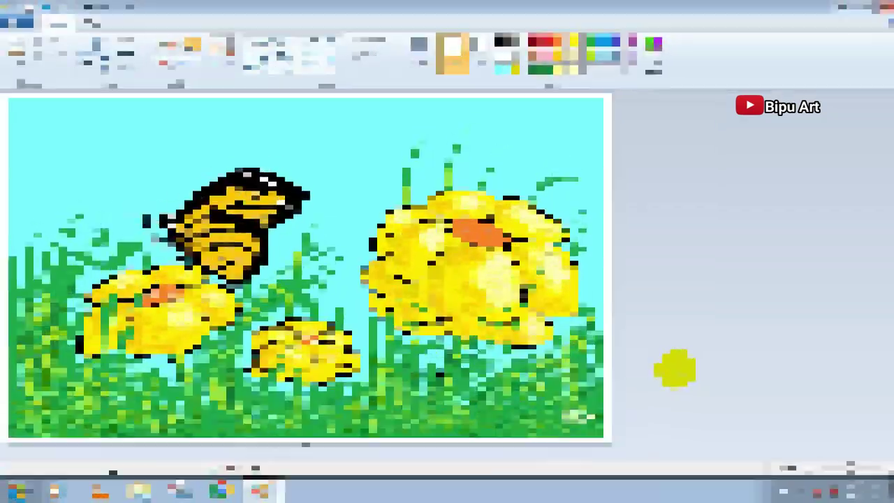